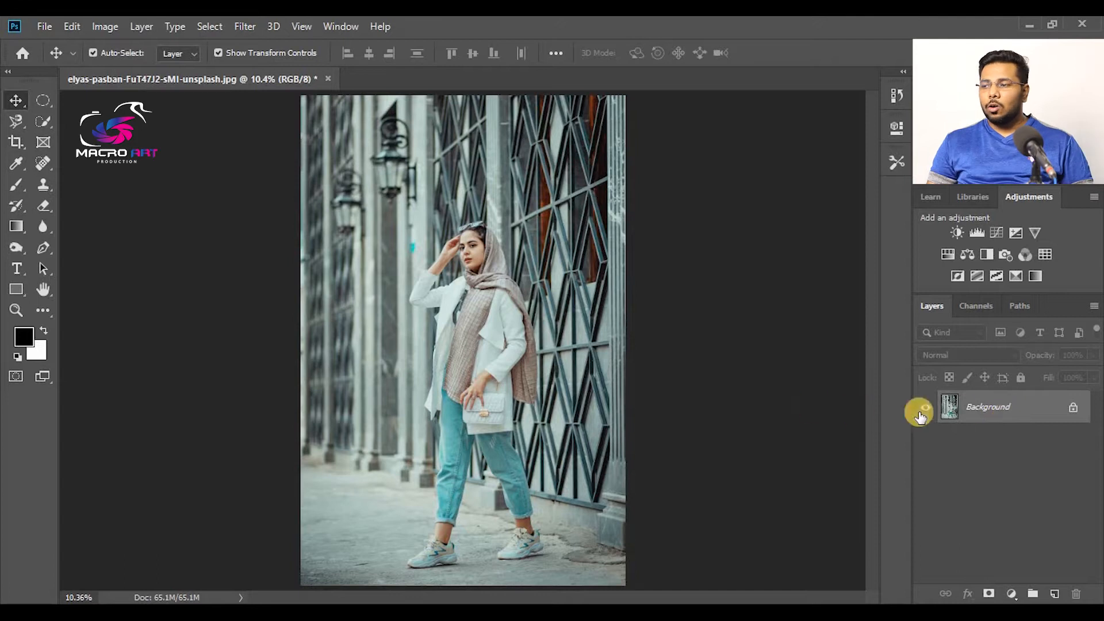
# Unlock the Background layer and undo the unlocking
pyautogui.click(1073, 410)
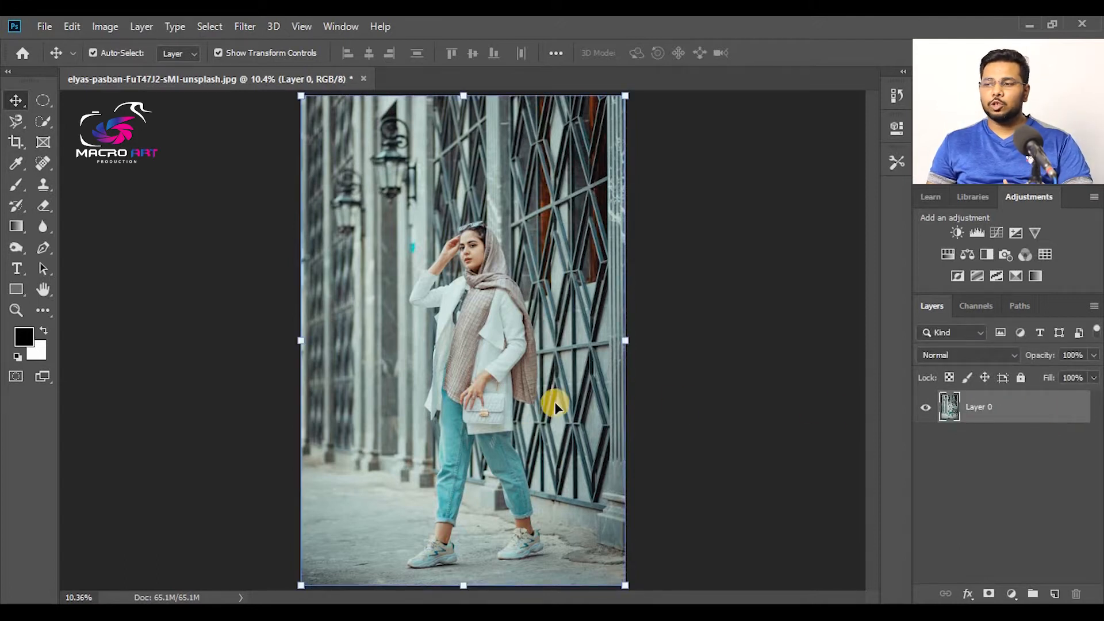
pyautogui.hotkey('ctrl', 'z')
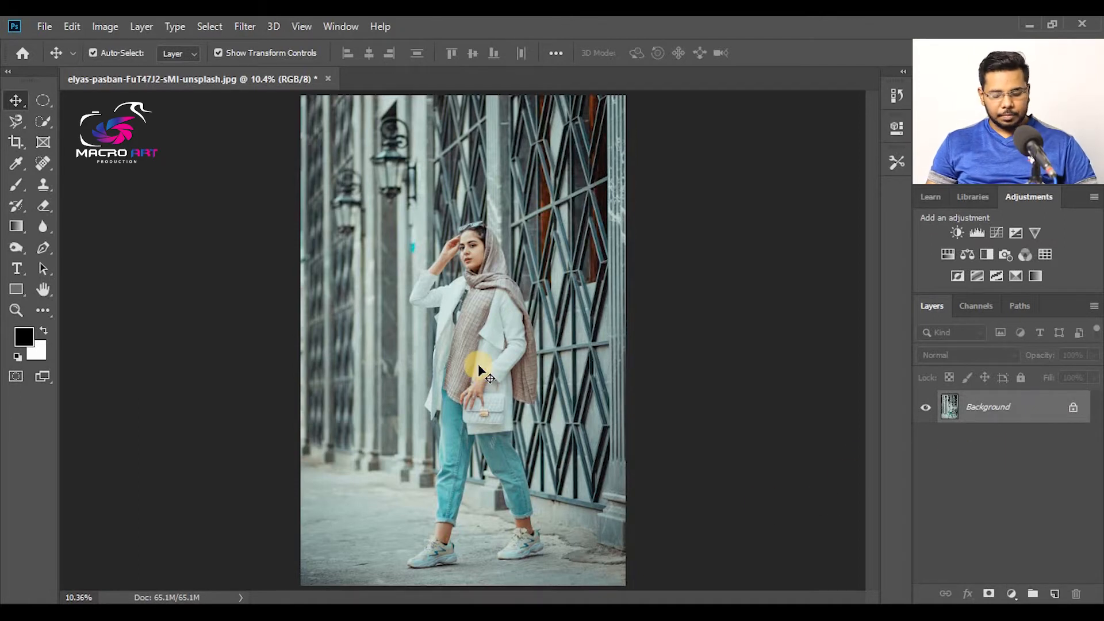
# Activate the Brush tool and set the foreground color to bright, fully saturated red
pyautogui.press('b')
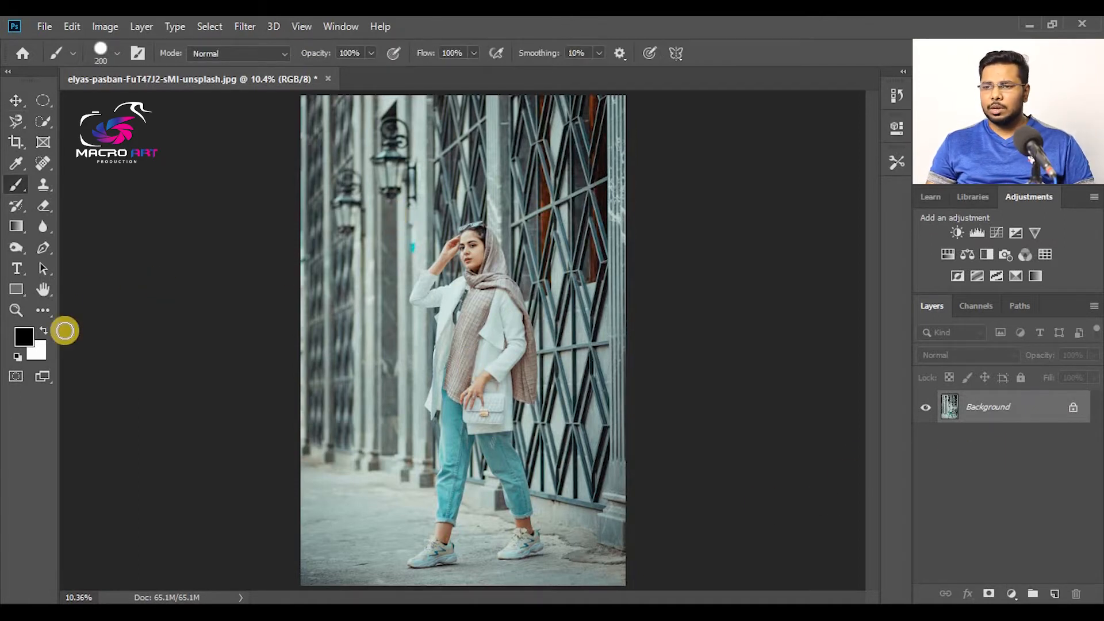
pyautogui.click(26, 335)
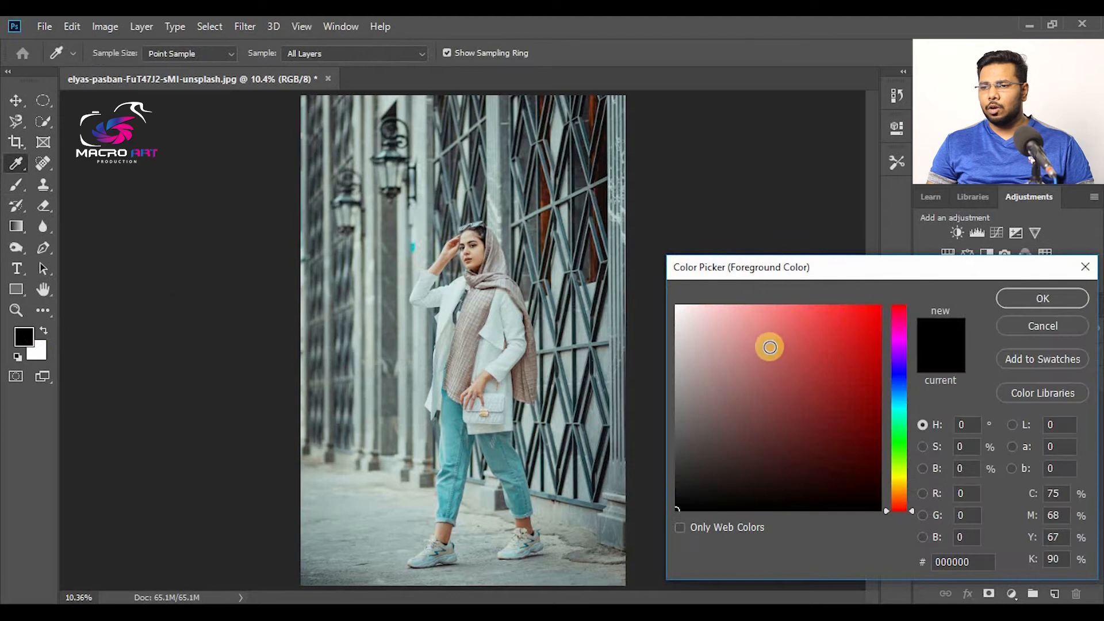
pyautogui.click(878, 307)
pyautogui.click(1033, 296)
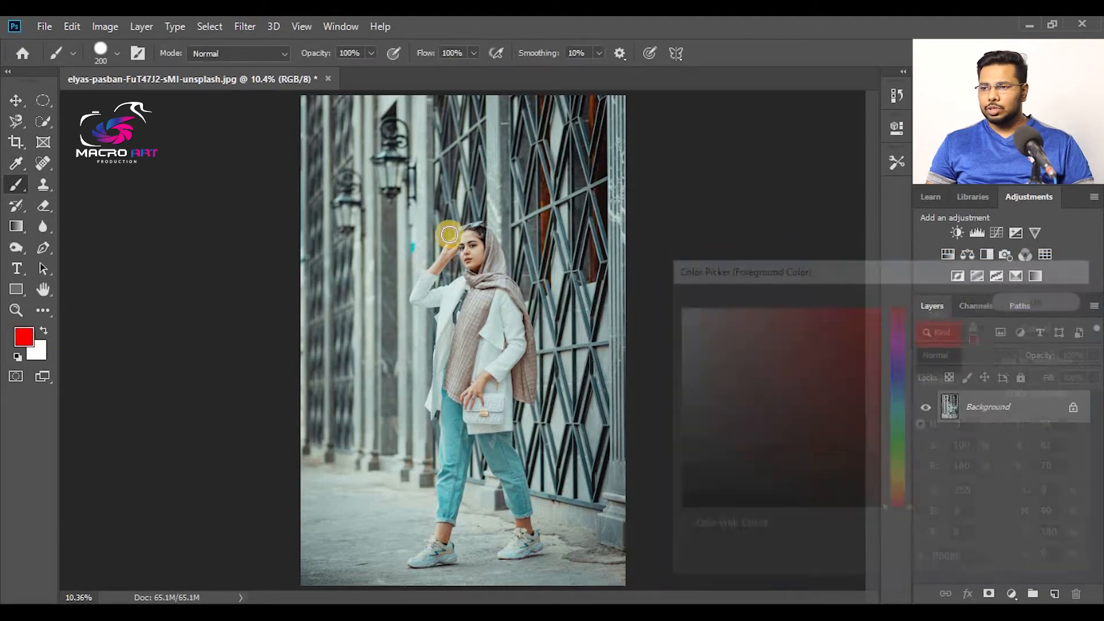
# Paint several freehand red brush strokes on the Background layer around the woman, on both sides of the photo
pyautogui.moveTo(419, 113)
pyautogui.mouseDown()
pyautogui.moveTo(357, 143)
pyautogui.moveTo(379, 123)
pyautogui.moveTo(358, 132)
pyautogui.moveTo(416, 155)
pyautogui.moveTo(381, 165)
pyautogui.moveTo(361, 155)
pyautogui.moveTo(310, 183)
pyautogui.moveTo(363, 192)
pyautogui.mouseUp()
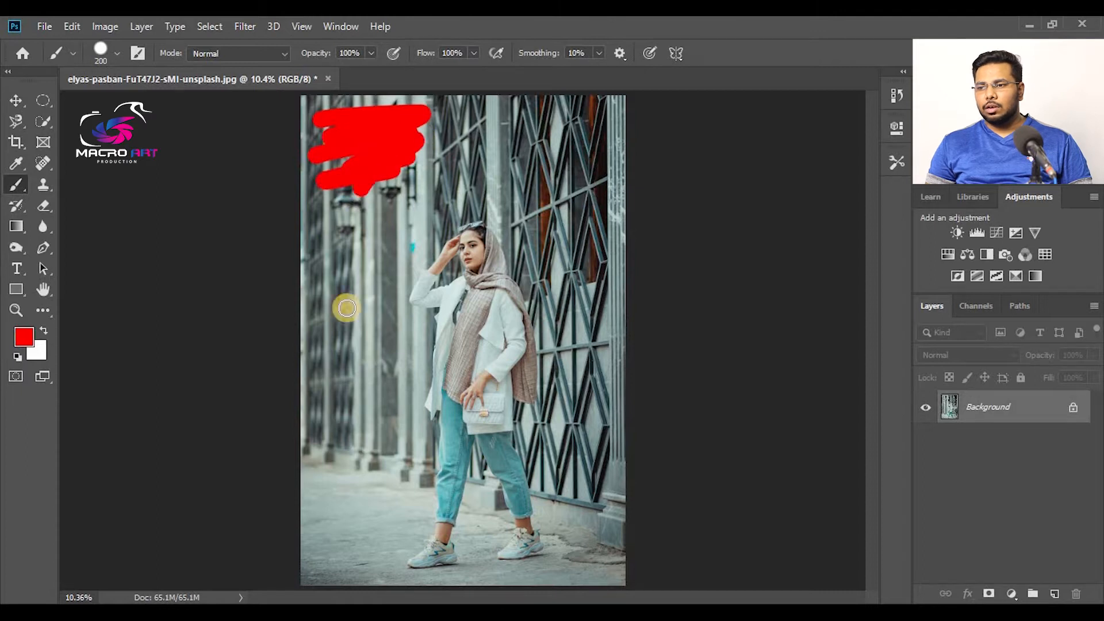
pyautogui.moveTo(342, 329)
pyautogui.mouseDown()
pyautogui.moveTo(383, 328)
pyautogui.moveTo(345, 368)
pyautogui.moveTo(396, 372)
pyautogui.mouseUp()
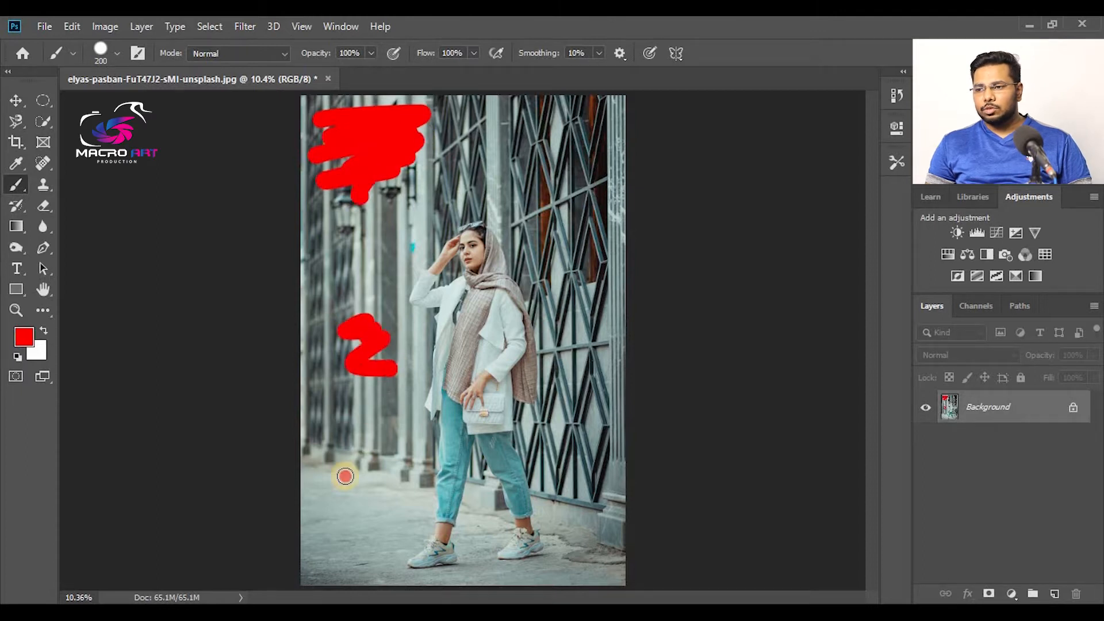
pyautogui.moveTo(393, 443); pyautogui.dragTo(411, 507)
pyautogui.moveTo(556, 490)
pyautogui.mouseDown()
pyautogui.moveTo(616, 463)
pyautogui.moveTo(613, 396)
pyautogui.mouseUp()
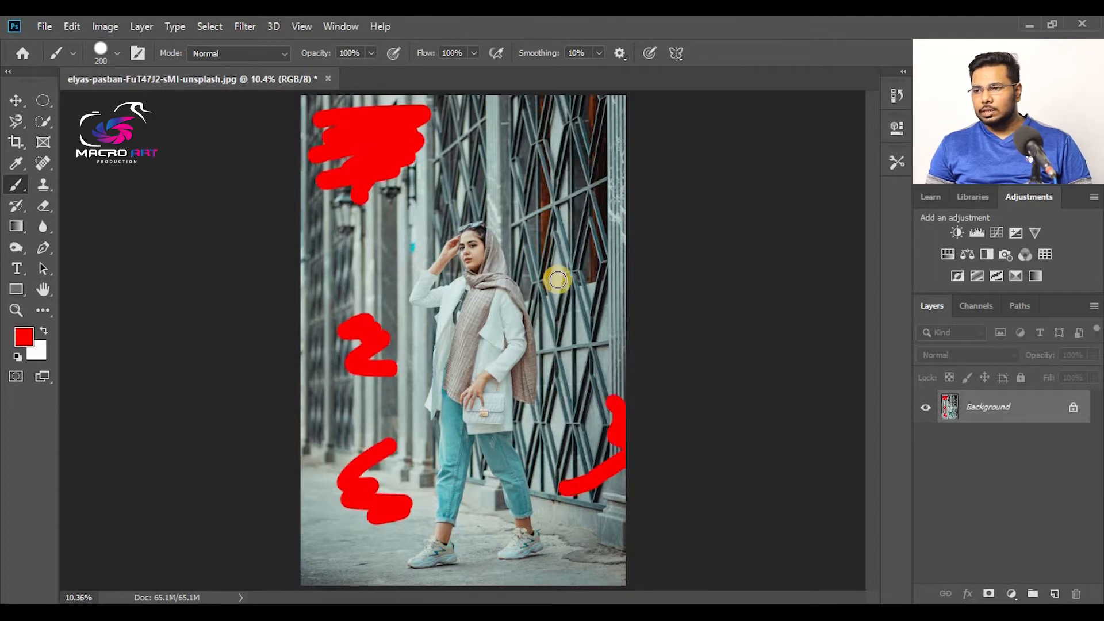
pyautogui.moveTo(554, 156)
pyautogui.mouseDown()
pyautogui.moveTo(476, 148)
pyautogui.moveTo(475, 177)
pyautogui.moveTo(542, 181)
pyautogui.moveTo(607, 232)
pyautogui.mouseUp()
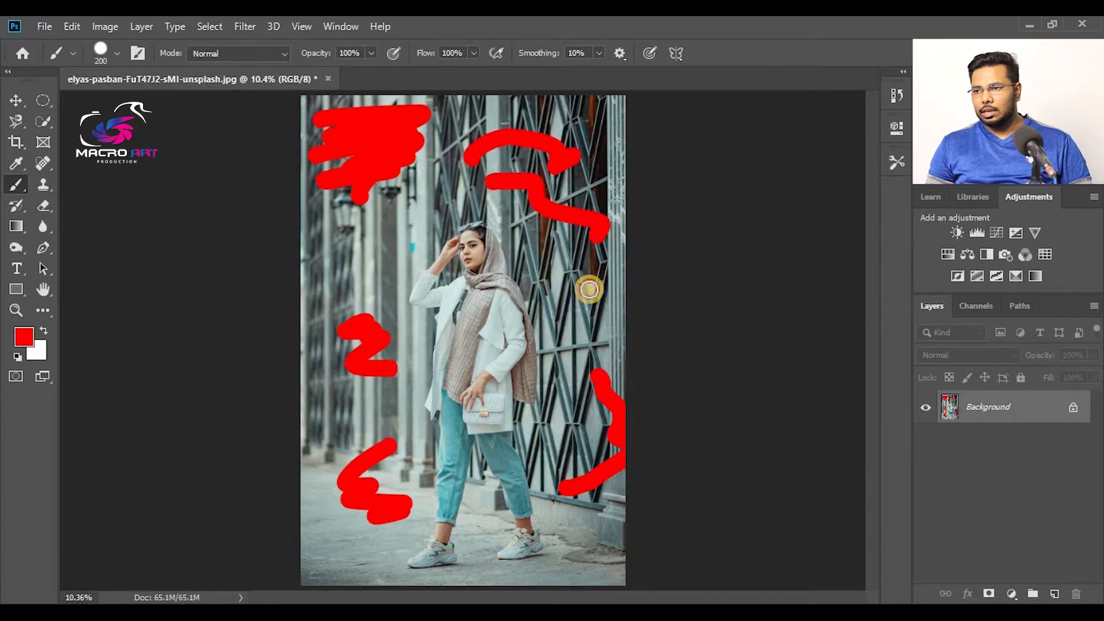
pyautogui.moveTo(589, 289); pyautogui.dragTo(596, 387)
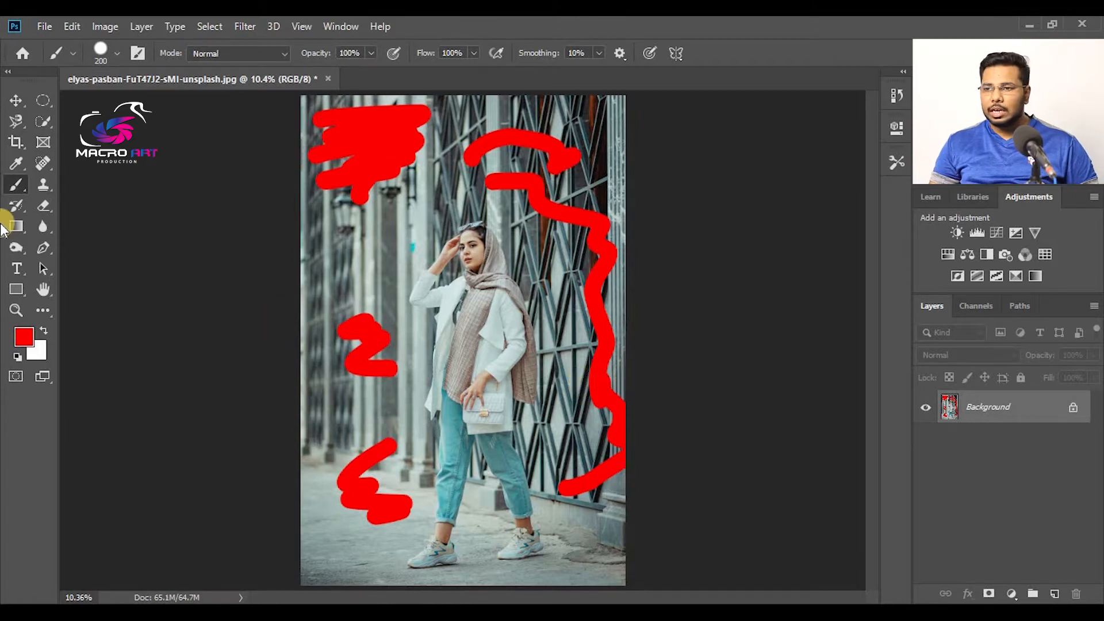
# Enlarge the Eraser to 175 px and erase across the red scribble in the photo's upper-left area
pyautogui.click(43, 208)
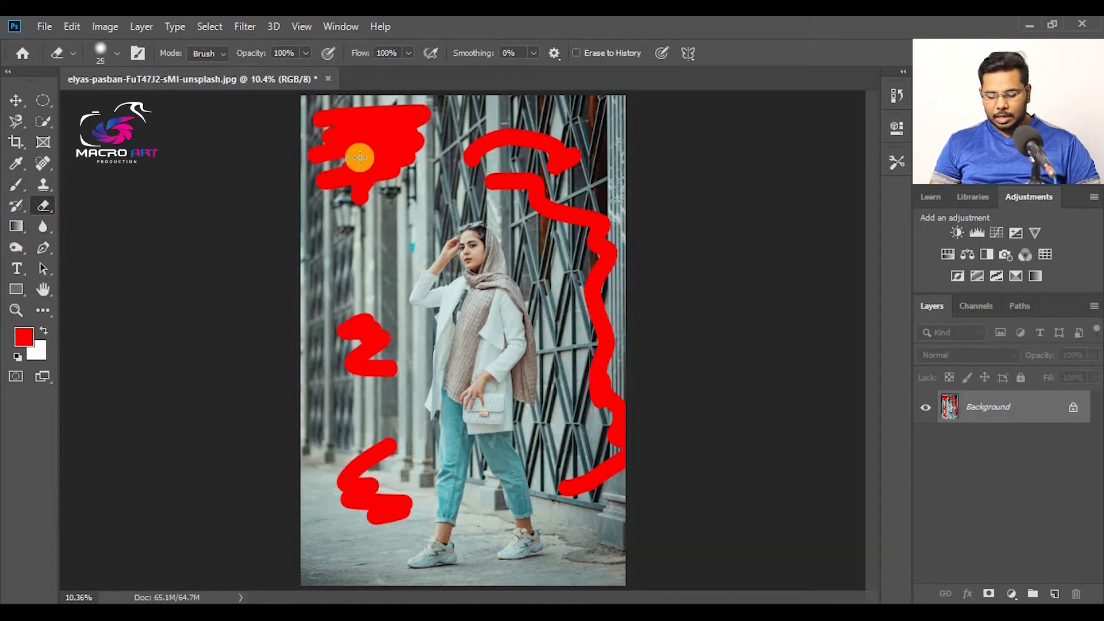
pyautogui.press(']')
pyautogui.press(']')
pyautogui.press(']')
pyautogui.press(']')
pyautogui.press(']')
pyautogui.press(']')
pyautogui.press(']')
pyautogui.press(']')
pyautogui.press(']')
pyautogui.press(']')
pyautogui.press(']')
pyautogui.moveTo(352, 177)
pyautogui.mouseDown()
pyautogui.moveTo(393, 149)
pyautogui.moveTo(299, 223)
pyautogui.moveTo(358, 213)
pyautogui.moveTo(406, 169)
pyautogui.moveTo(352, 209)
pyautogui.moveTo(398, 198)
pyautogui.moveTo(393, 224)
pyautogui.moveTo(401, 161)
pyautogui.moveTo(384, 141)
pyautogui.moveTo(342, 132)
pyautogui.moveTo(400, 143)
pyautogui.moveTo(396, 129)
pyautogui.moveTo(357, 122)
pyautogui.mouseUp()
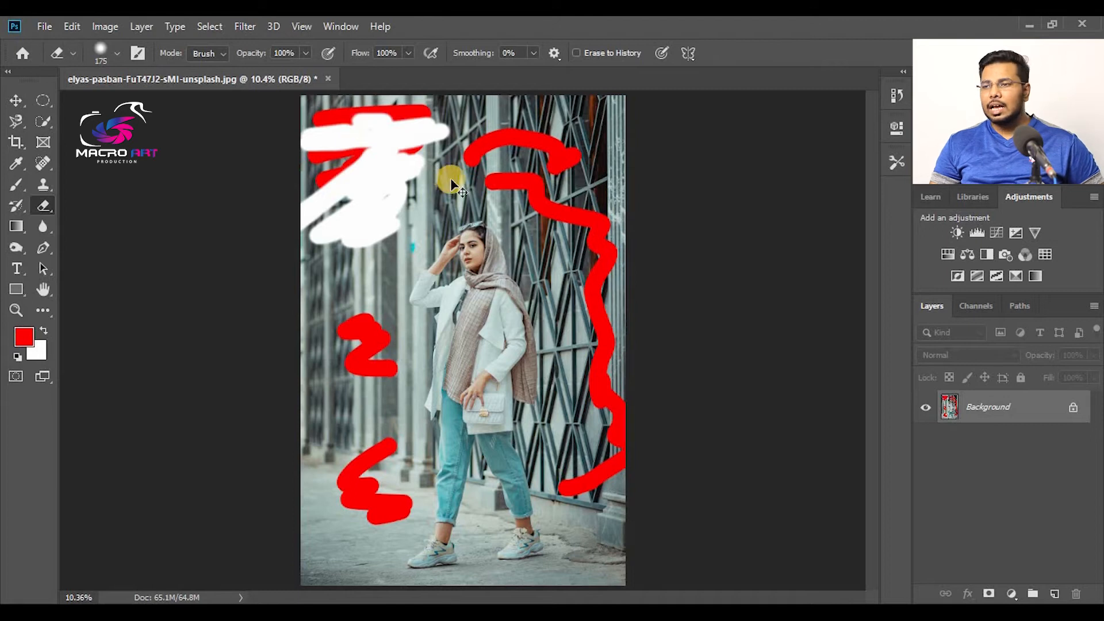
# Undo the erasing and all red brush strokes on the Background layer
pyautogui.hotkey('ctrl', 'z')
pyautogui.hotkey('ctrl', 'z')
pyautogui.hotkey('ctrl', 'z')
pyautogui.hotkey('ctrl', 'z')
pyautogui.hotkey('ctrl', 'z')
pyautogui.hotkey('ctrl', 'z')
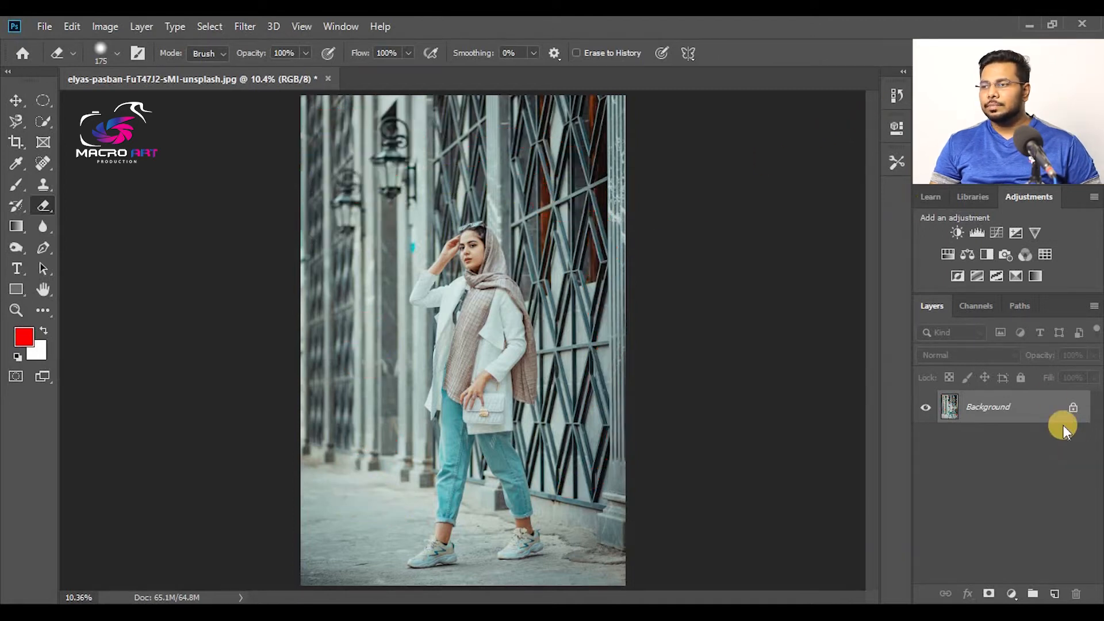
# Duplicate the Background layer and delete the copy
pyautogui.moveTo(1042, 407); pyautogui.dragTo(1052, 593)
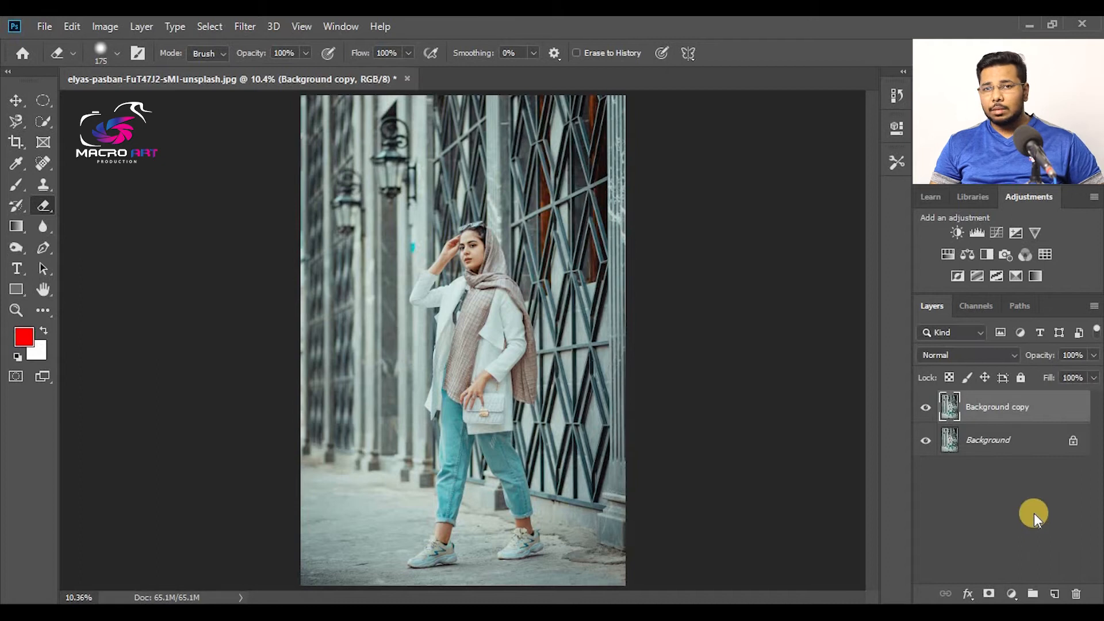
pyautogui.press('Delete')
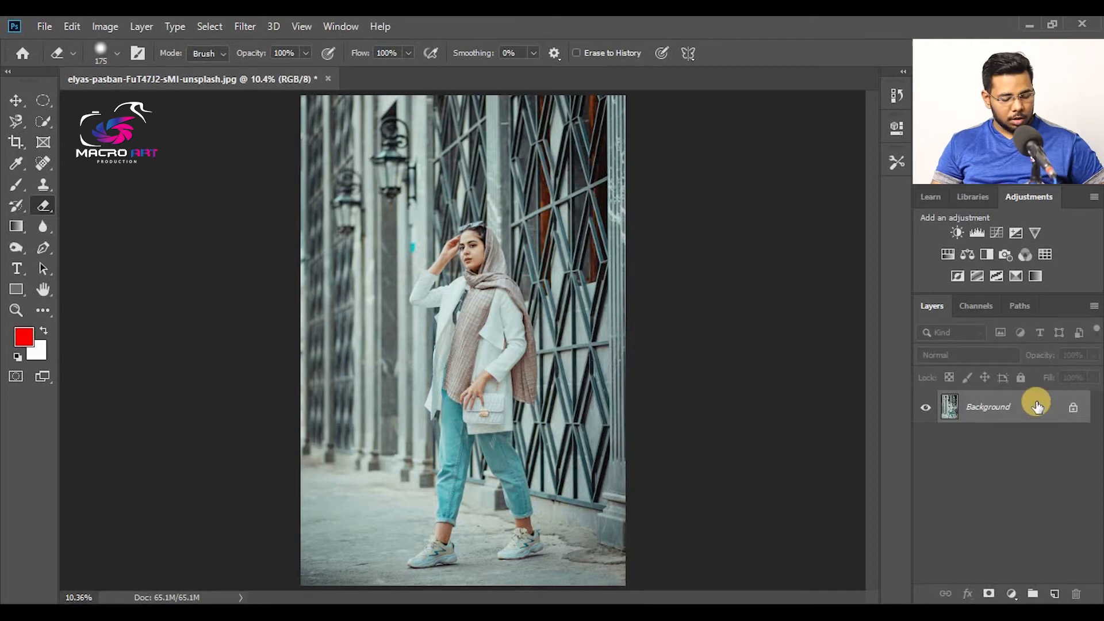
# Duplicate the Background layer and paint freehand red brush strokes over the woman and the gate on the duplicate
pyautogui.moveTo(1036, 407); pyautogui.dragTo(1036, 403)
pyautogui.hotkey('ctrl', 'j')
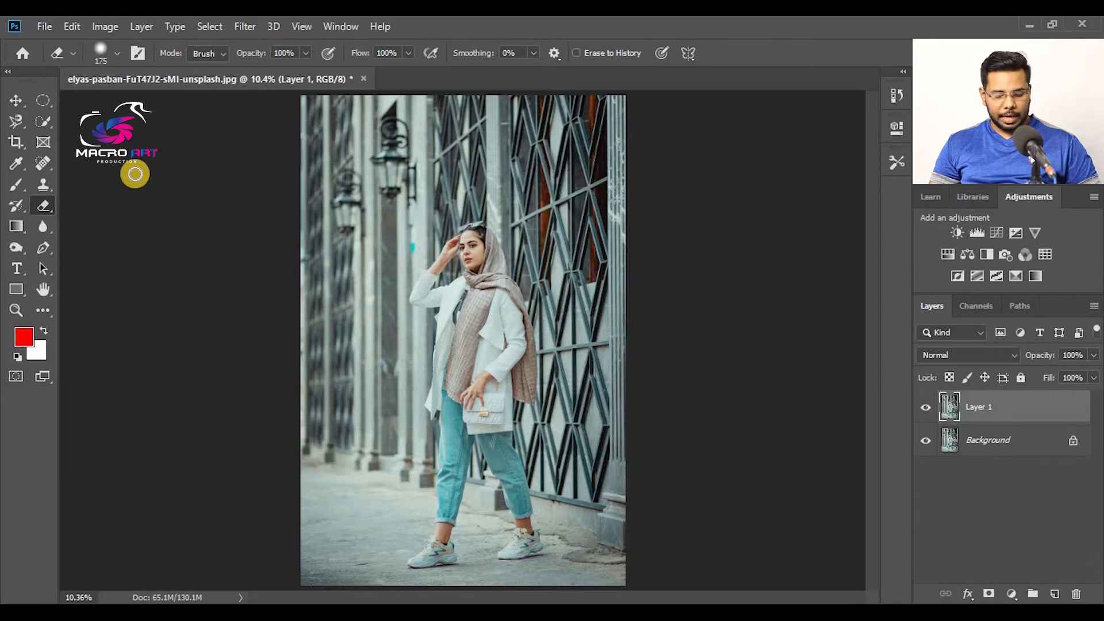
pyautogui.press('b')
pyautogui.moveTo(346, 137)
pyautogui.mouseDown()
pyautogui.moveTo(357, 140)
pyautogui.moveTo(367, 248)
pyautogui.moveTo(507, 481)
pyautogui.moveTo(597, 491)
pyautogui.mouseUp()
pyautogui.moveTo(476, 144)
pyautogui.mouseDown()
pyautogui.moveTo(510, 465)
pyautogui.moveTo(377, 278)
pyautogui.moveTo(345, 218)
pyautogui.moveTo(360, 190)
pyautogui.mouseUp()
pyautogui.moveTo(392, 563); pyautogui.dragTo(422, 486)
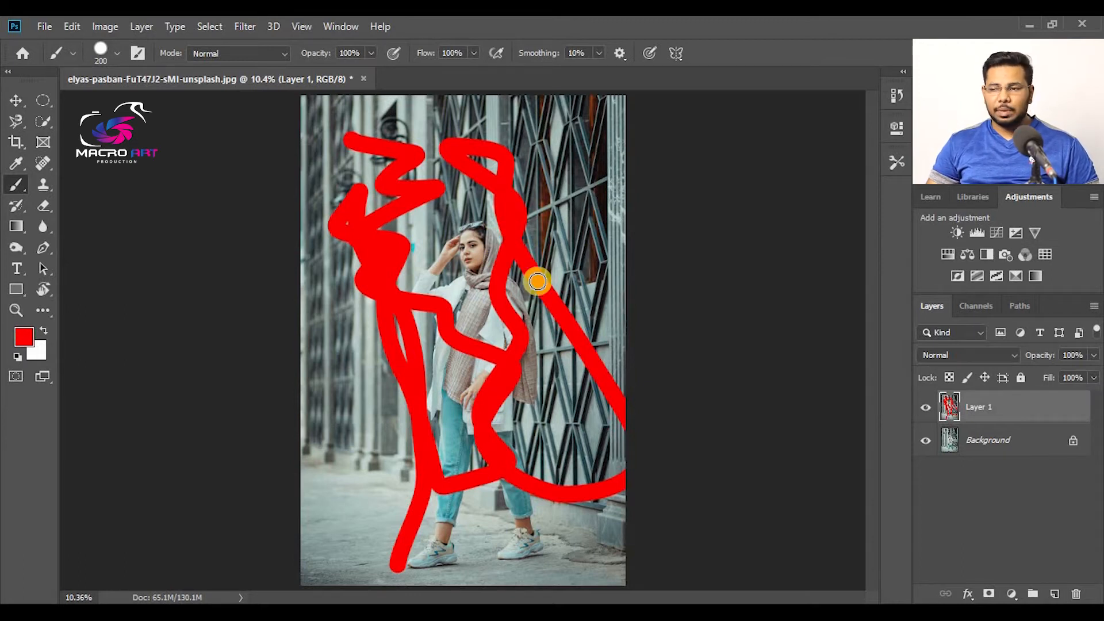
# Enlarge the Eraser to 700 px and erase the upper red strokes from Layer 1, around the lamps and the woman's upper body
pyautogui.press('e')
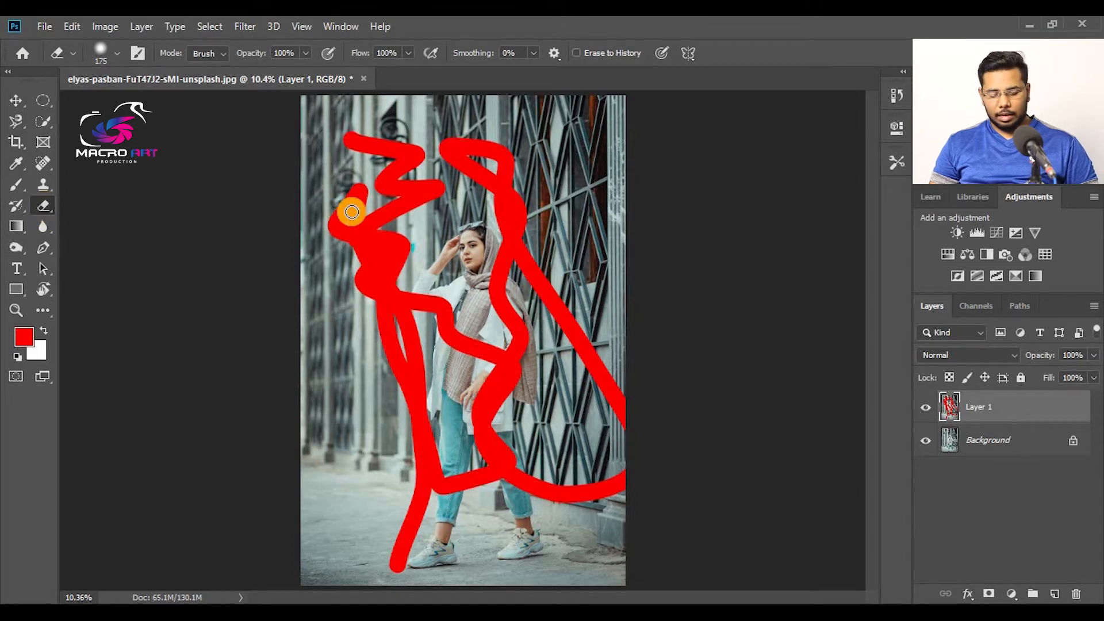
pyautogui.press(']')
pyautogui.press(']')
pyautogui.press(']')
pyautogui.press(']')
pyautogui.press(']')
pyautogui.press(']')
pyautogui.press(']')
pyautogui.press(']')
pyautogui.press(']')
pyautogui.press(']')
pyautogui.press(']')
pyautogui.moveTo(359, 173)
pyautogui.mouseDown()
pyautogui.moveTo(383, 149)
pyautogui.moveTo(351, 170)
pyautogui.moveTo(431, 167)
pyautogui.moveTo(350, 249)
pyautogui.moveTo(432, 185)
pyautogui.moveTo(372, 222)
pyautogui.moveTo(360, 272)
pyautogui.moveTo(348, 219)
pyautogui.moveTo(415, 311)
pyautogui.moveTo(385, 259)
pyautogui.moveTo(337, 229)
pyautogui.moveTo(415, 306)
pyautogui.moveTo(341, 212)
pyautogui.moveTo(393, 296)
pyautogui.moveTo(392, 247)
pyautogui.moveTo(395, 291)
pyautogui.moveTo(395, 266)
pyautogui.mouseUp()
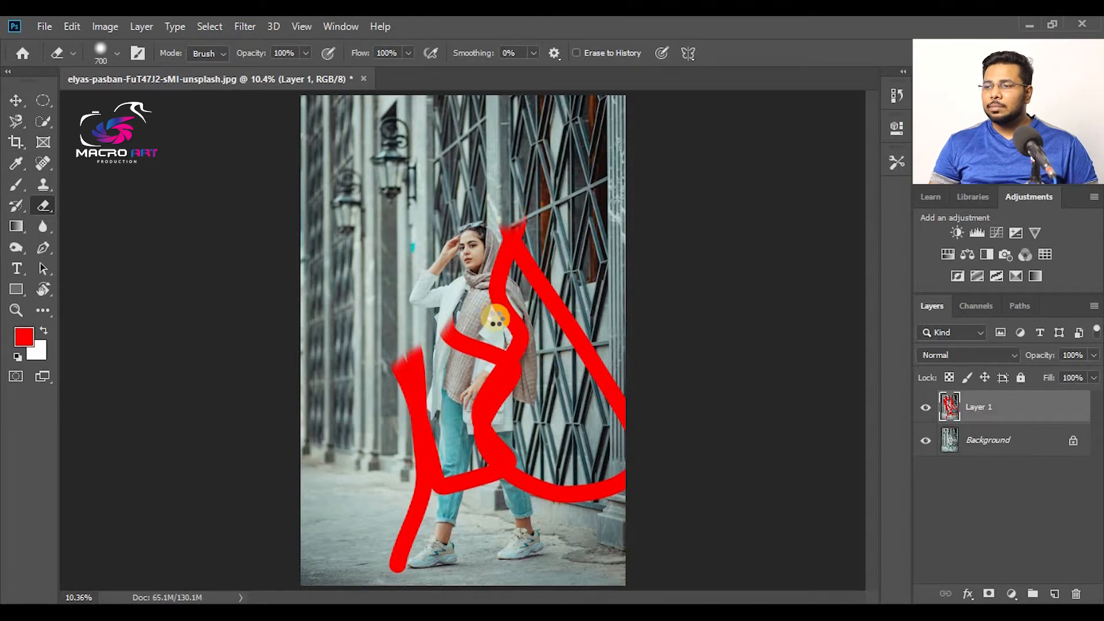
# Hide and reshow the Background layer to inspect the erased areas, and delete the painted Layer 1
pyautogui.click(926, 441)
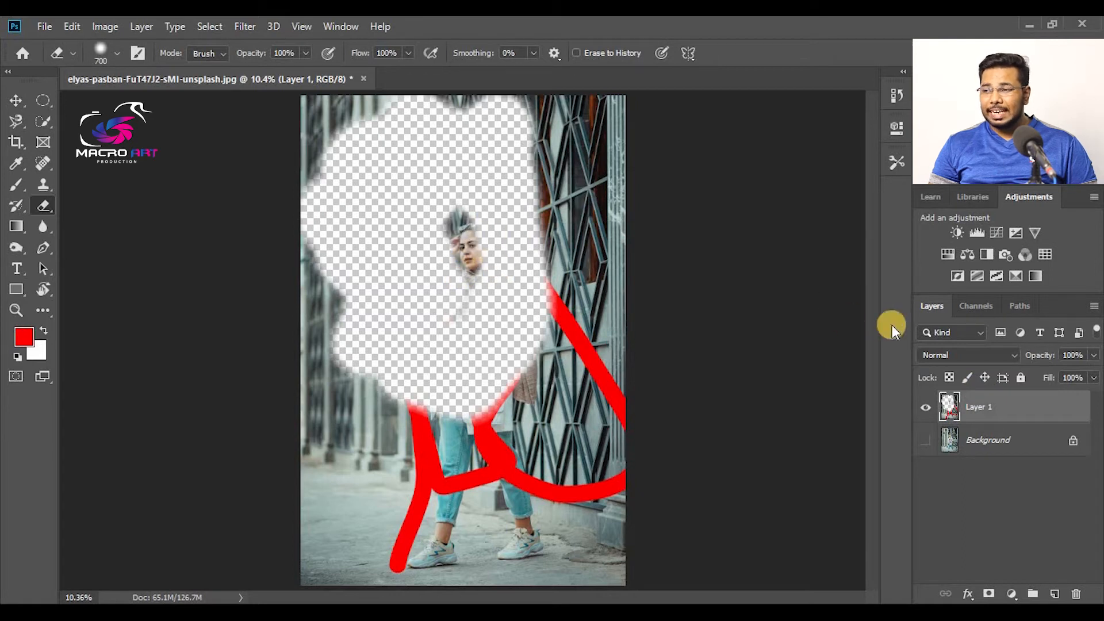
pyautogui.click(927, 441)
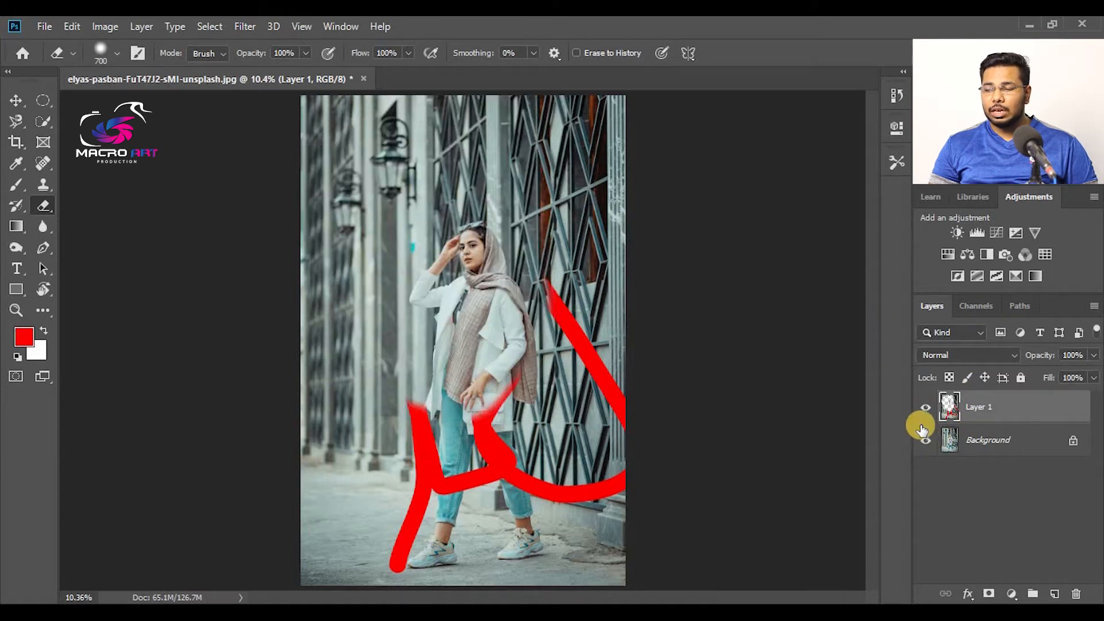
pyautogui.click(1053, 411)
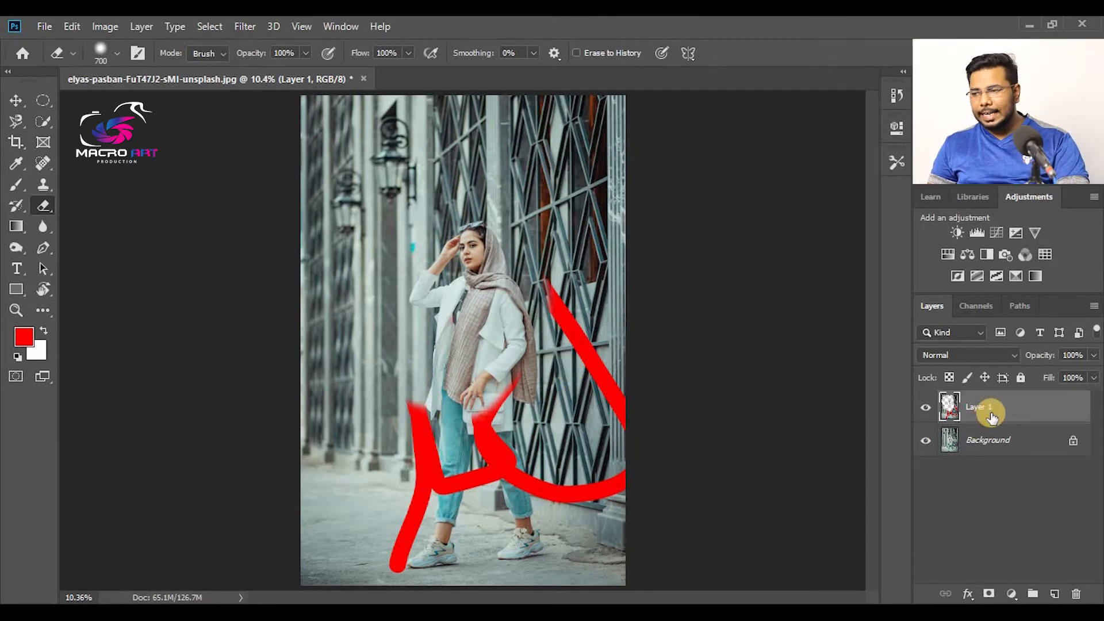
pyautogui.press('Delete')
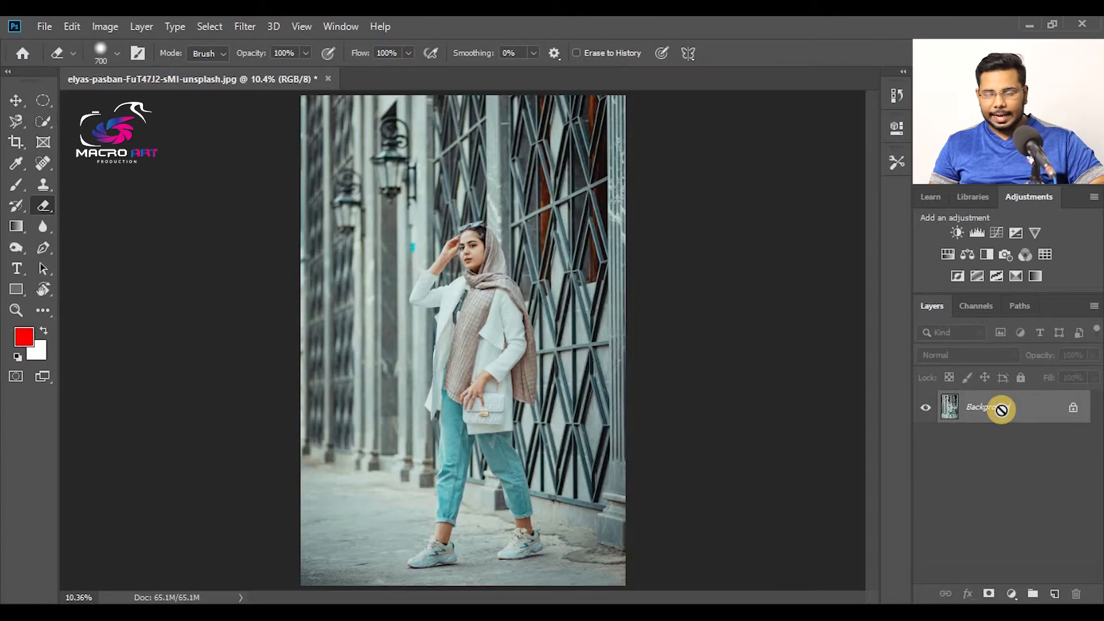
# Duplicate the Background layer and activate the Zoom tool
pyautogui.hotkey('ctrl', 'j')
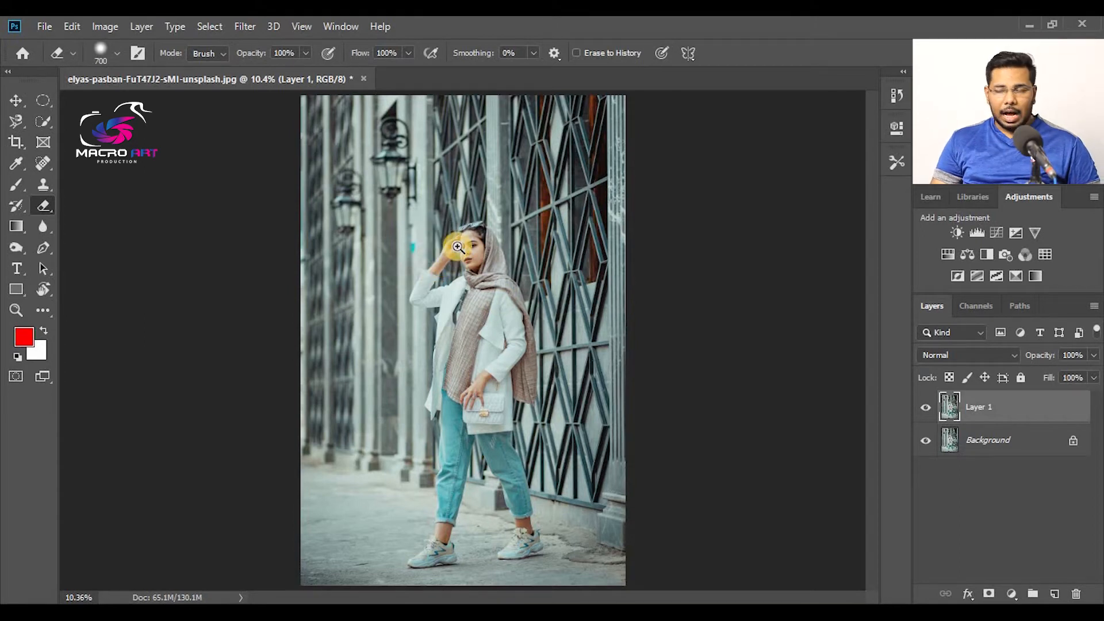
pyautogui.press('z')
pyautogui.press('e')
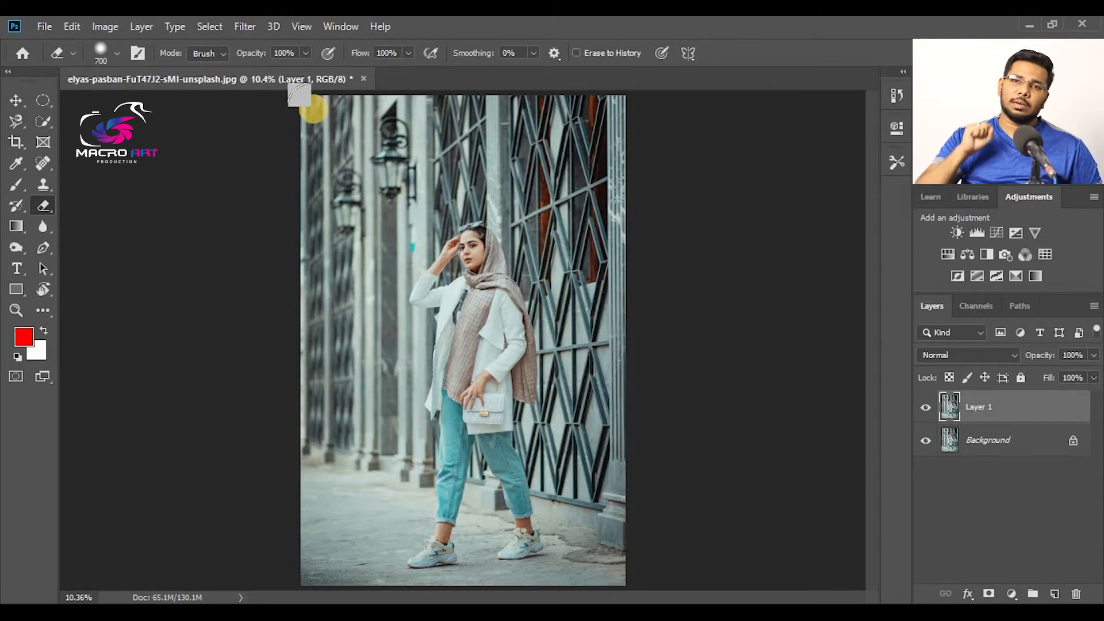
pyautogui.press('z')
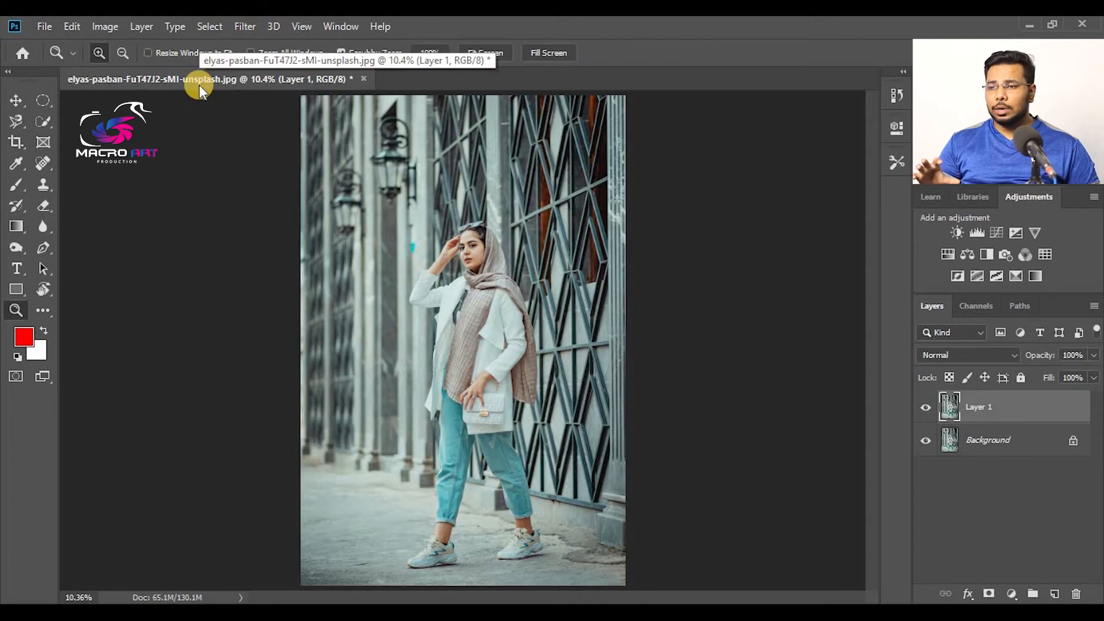
pyautogui.click(16, 100)
pyautogui.click(18, 310)
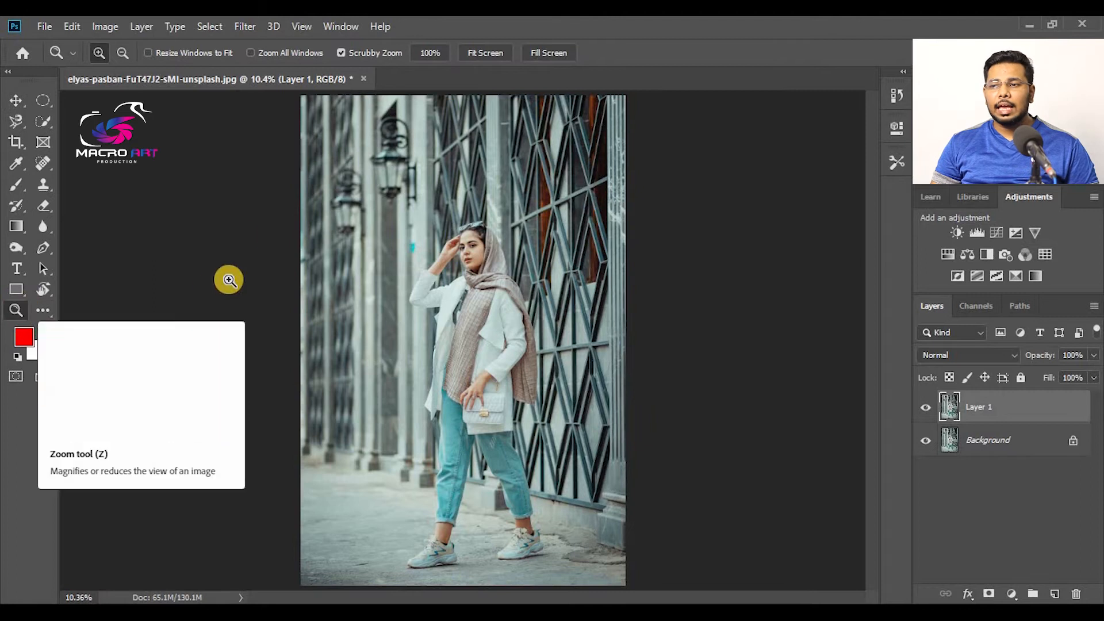
pyautogui.click(13, 98)
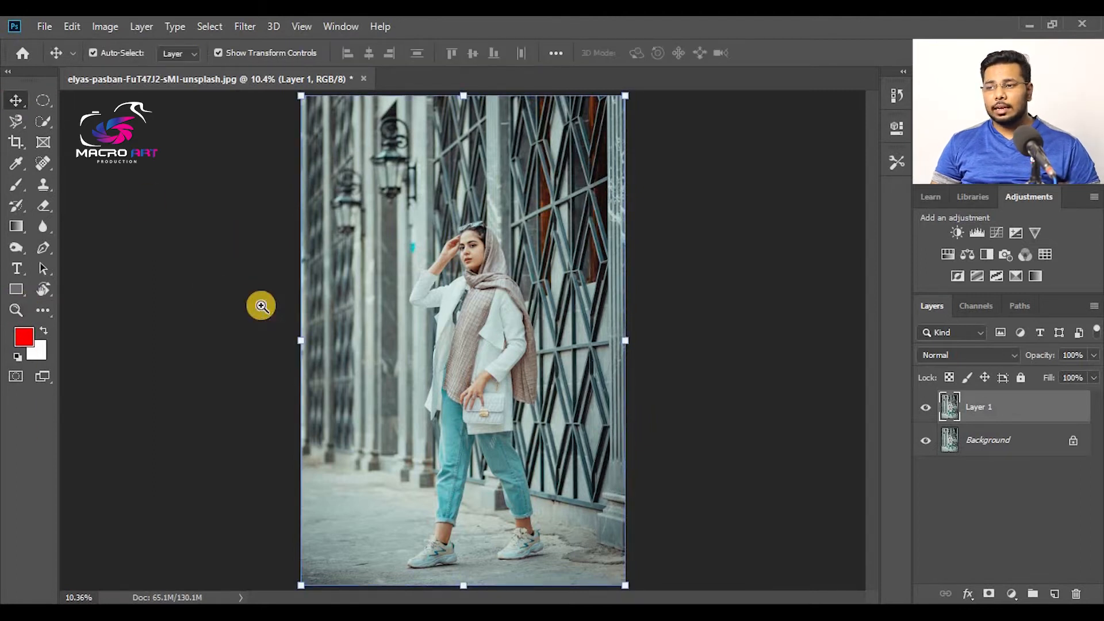
pyautogui.press('z')
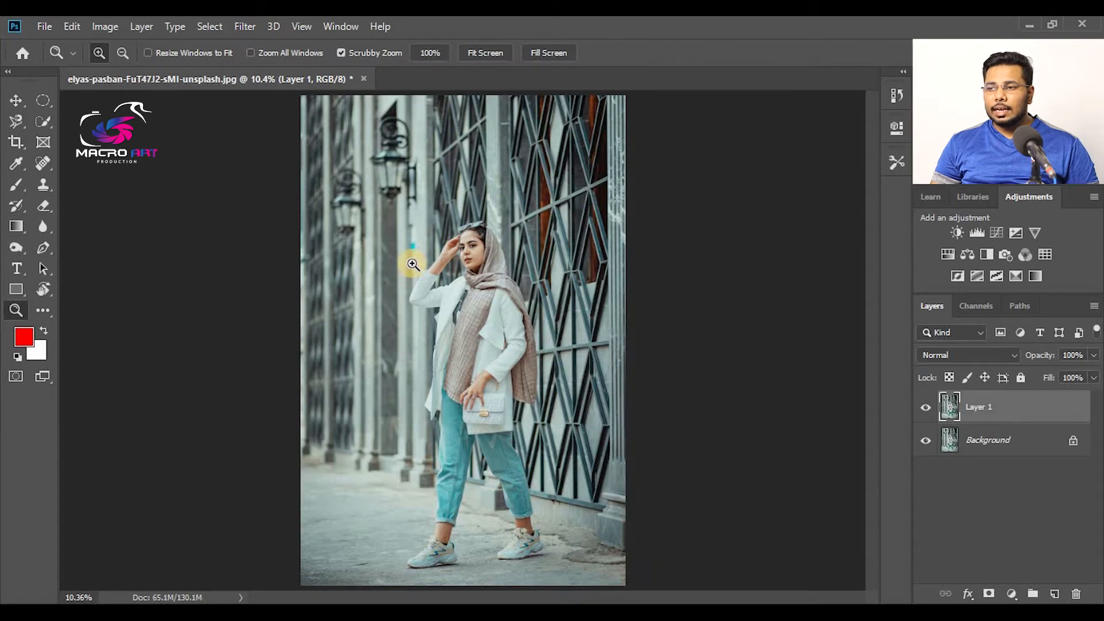
# Zoom the photo to 100% and move the view to the woman's face
pyautogui.rightClick(443, 317)
pyautogui.click(458, 341)
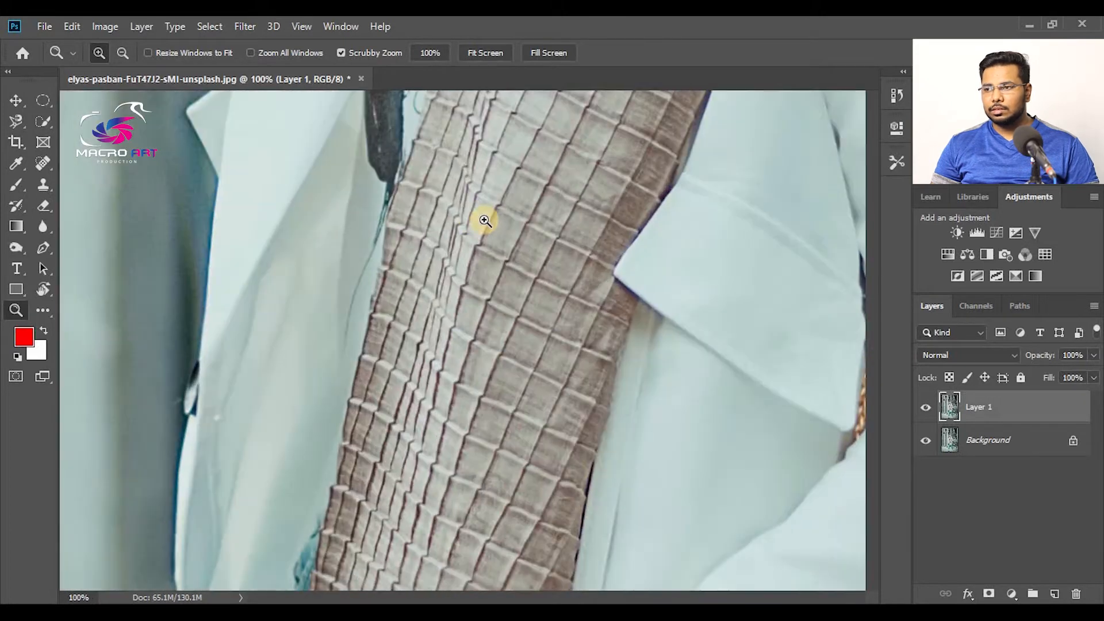
pyautogui.moveTo(486, 217); pyautogui.dragTo(555, 414)
pyautogui.moveTo(506, 173); pyautogui.dragTo(498, 422)
pyautogui.moveTo(558, 327); pyautogui.dragTo(504, 394)
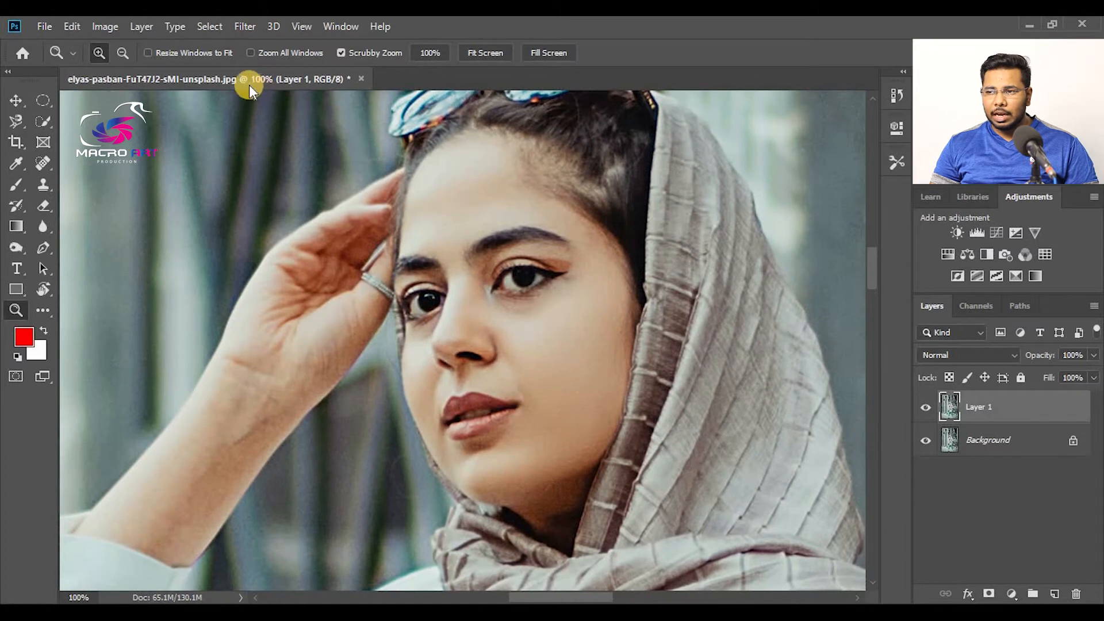
# Fit the photo on screen, zoom in one level to 12.5%, and fit the whole photo on screen again
pyautogui.rightClick(534, 206)
pyautogui.click(547, 215)
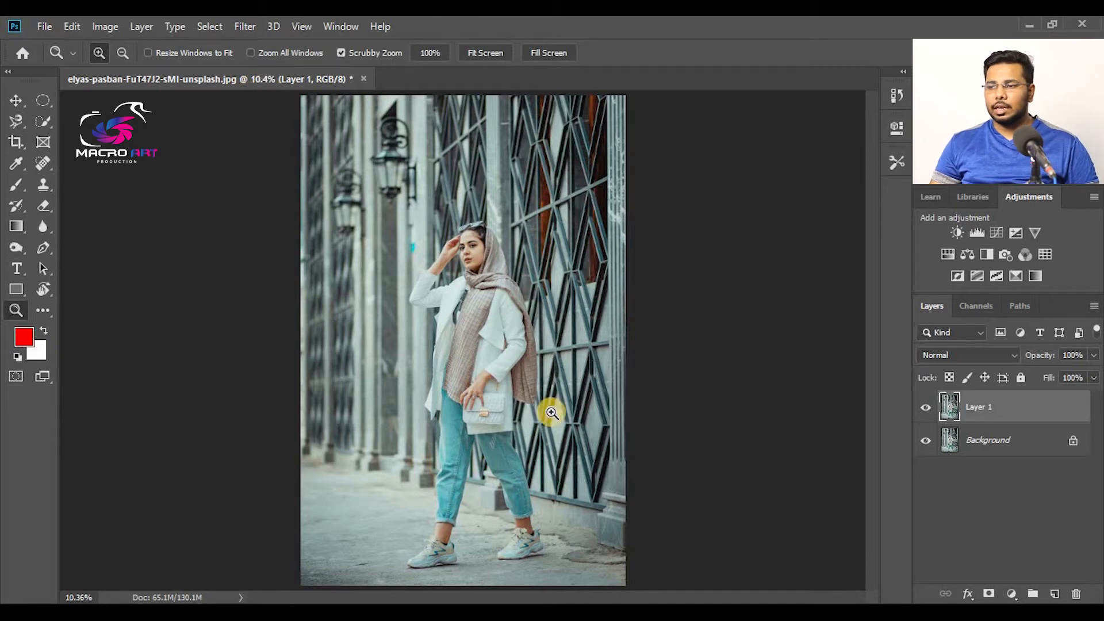
pyautogui.click(491, 500)
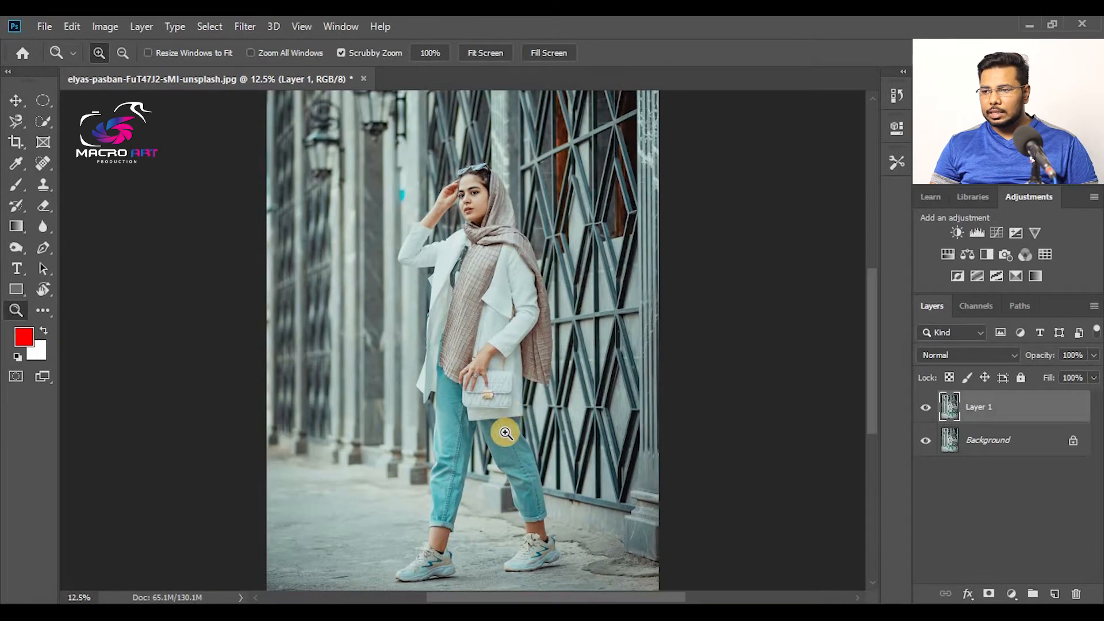
pyautogui.rightClick(486, 377)
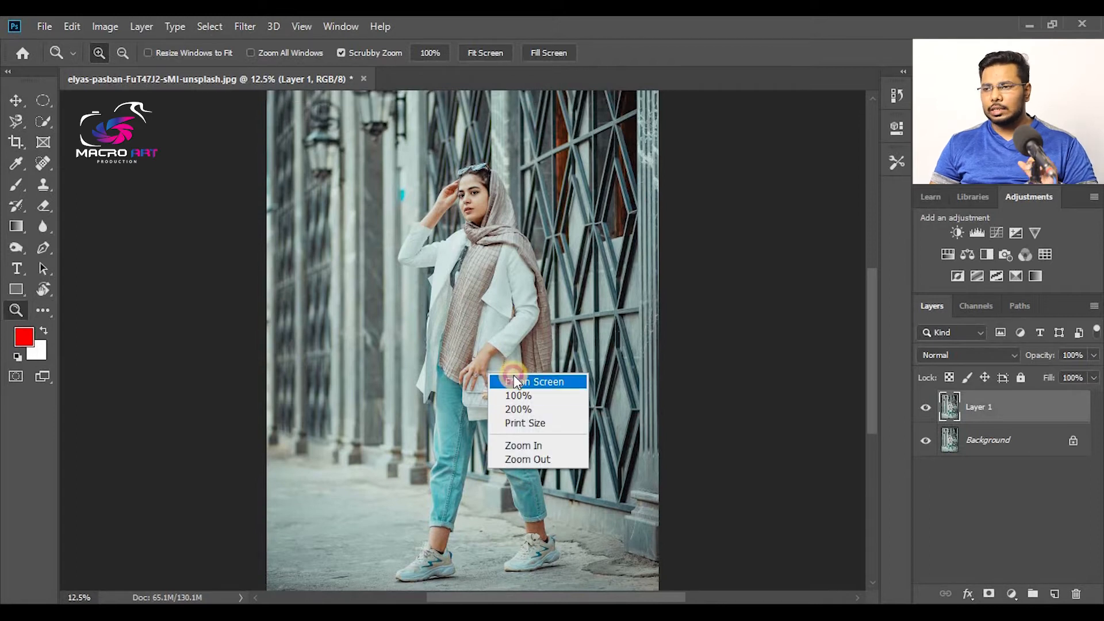
pyautogui.click(513, 375)
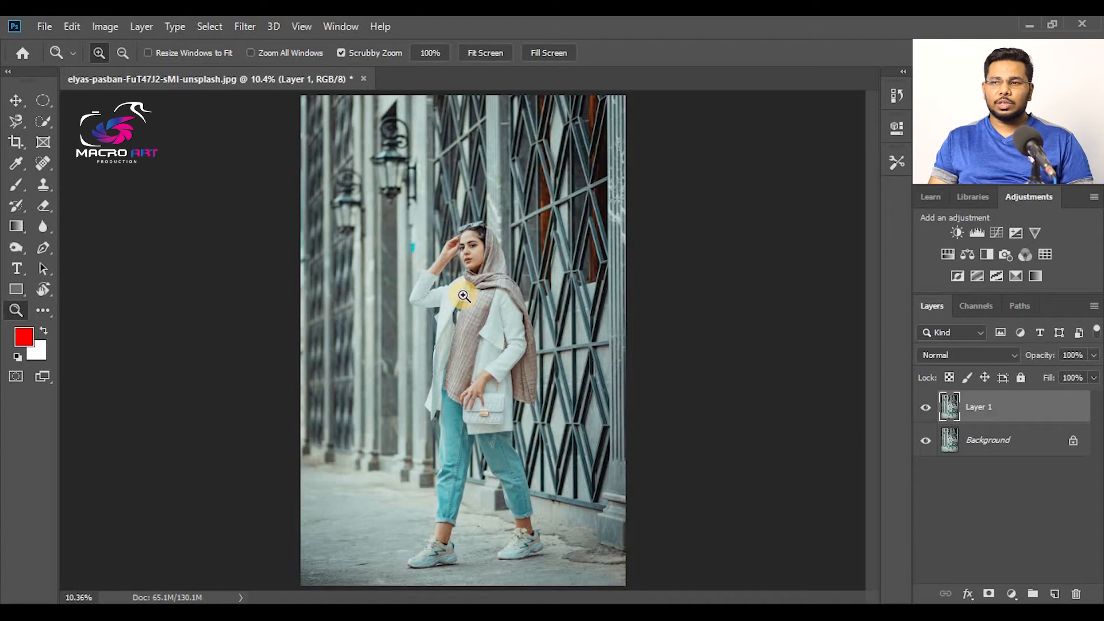
# Shift Layer 1 up and to the left with the Move tool, and move it back over the Background photo
pyautogui.click(16, 102)
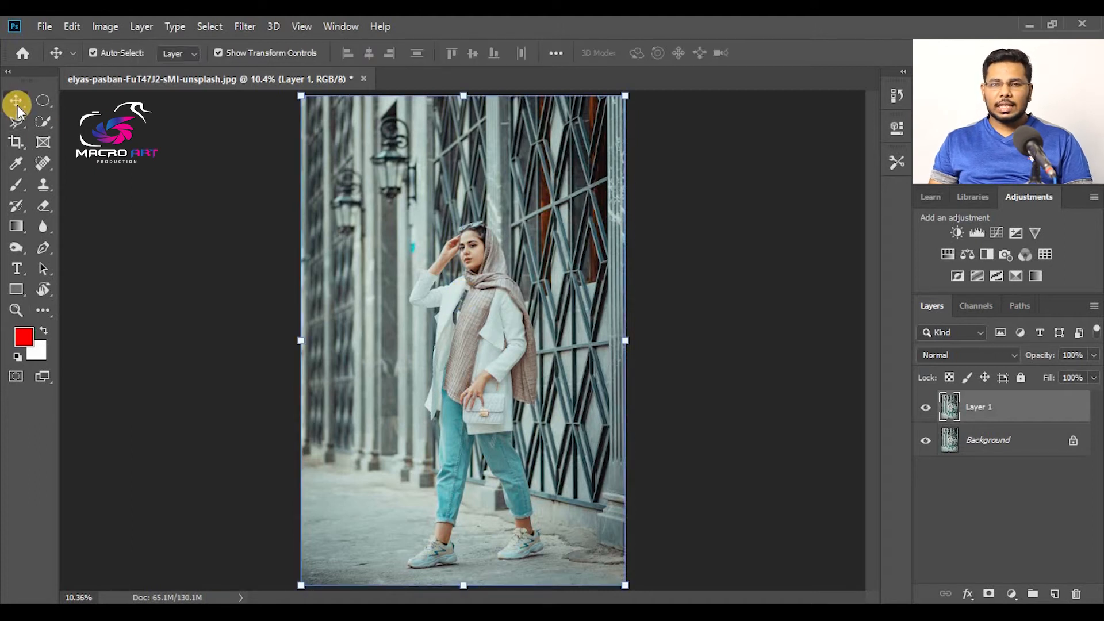
pyautogui.moveTo(450, 184)
pyautogui.mouseDown()
pyautogui.moveTo(430, 265)
pyautogui.moveTo(585, 313)
pyautogui.moveTo(475, 242)
pyautogui.moveTo(491, 217)
pyautogui.moveTo(421, 189)
pyautogui.moveTo(430, 185)
pyautogui.mouseUp()
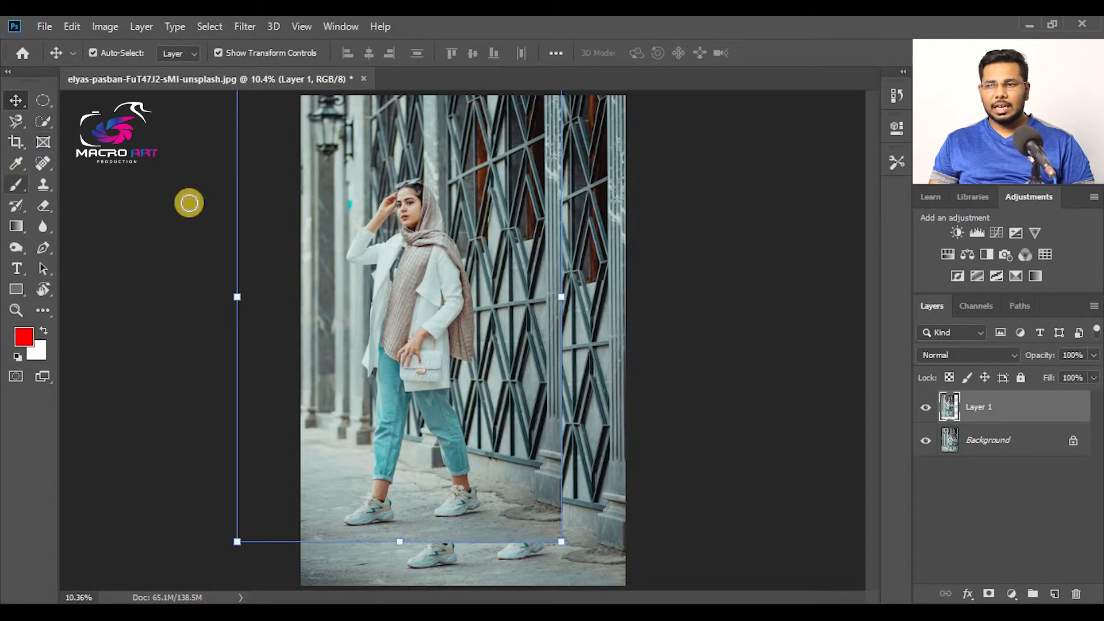
pyautogui.click(17, 186)
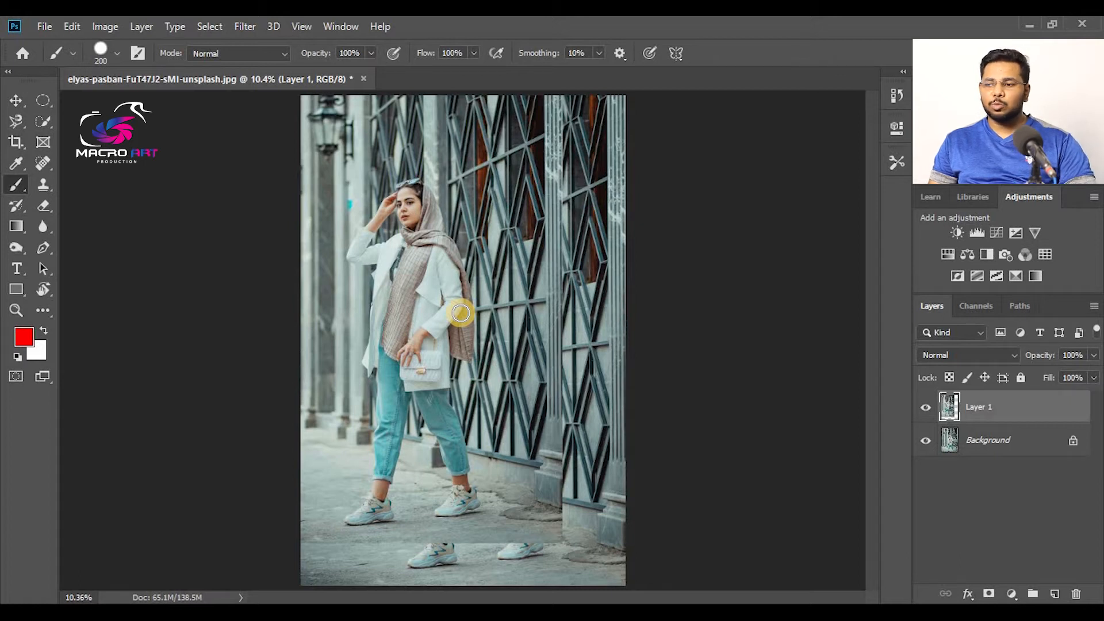
pyautogui.press('v')
pyautogui.moveTo(460, 233); pyautogui.dragTo(474, 300)
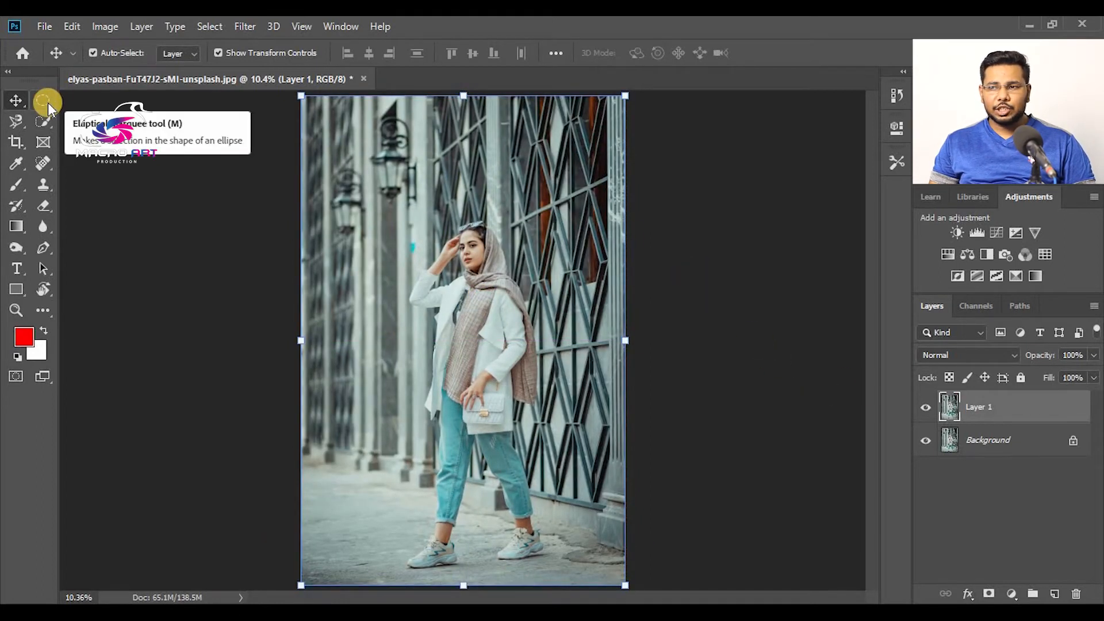
# Draw a rectangular marquee over the gate above and beside the woman's head, and deselect it
pyautogui.click(47, 102)
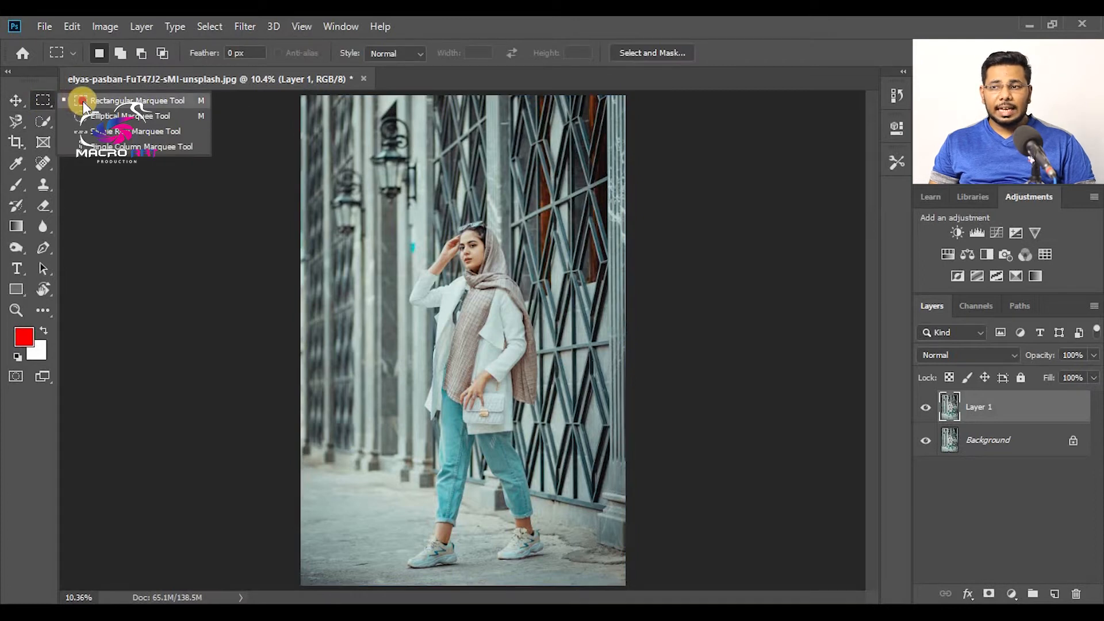
pyautogui.click(83, 102)
pyautogui.click(46, 101)
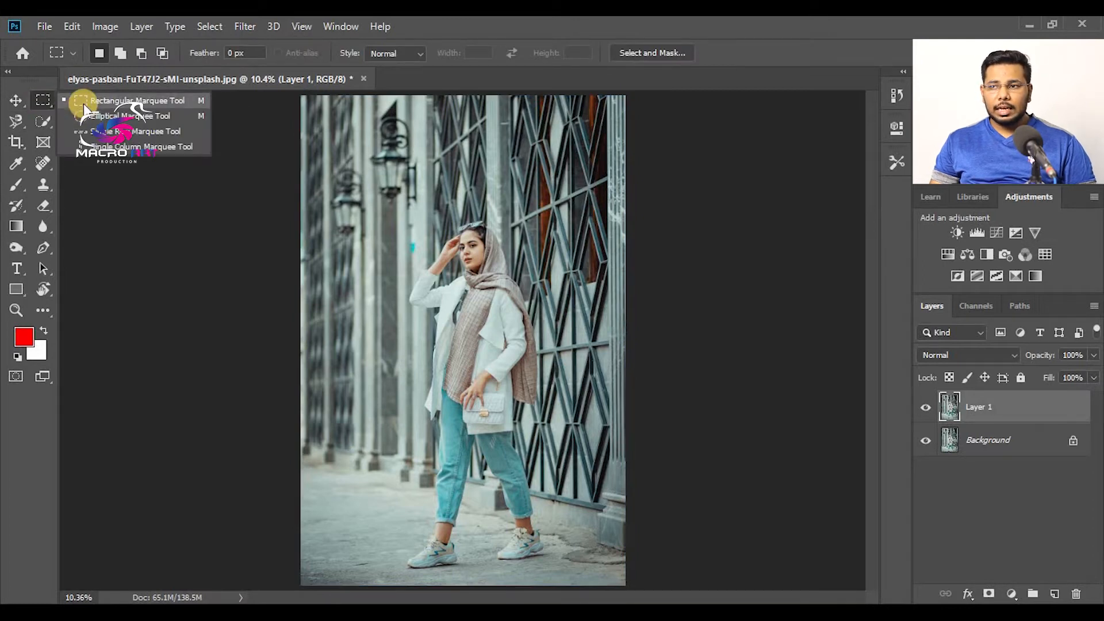
pyautogui.click(84, 103)
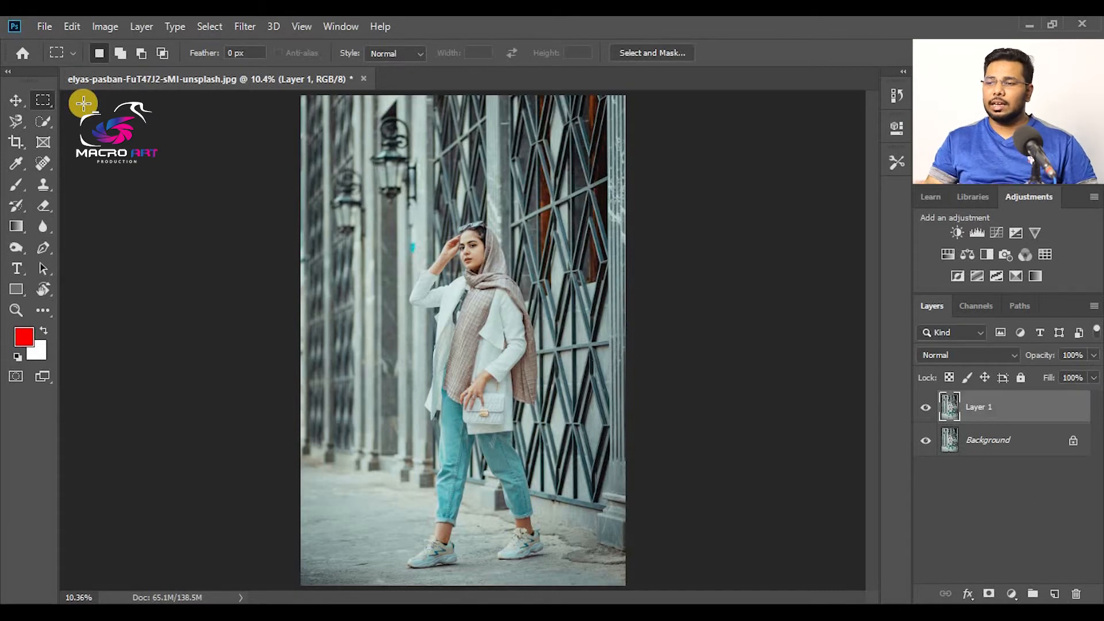
pyautogui.moveTo(503, 114); pyautogui.dragTo(589, 246)
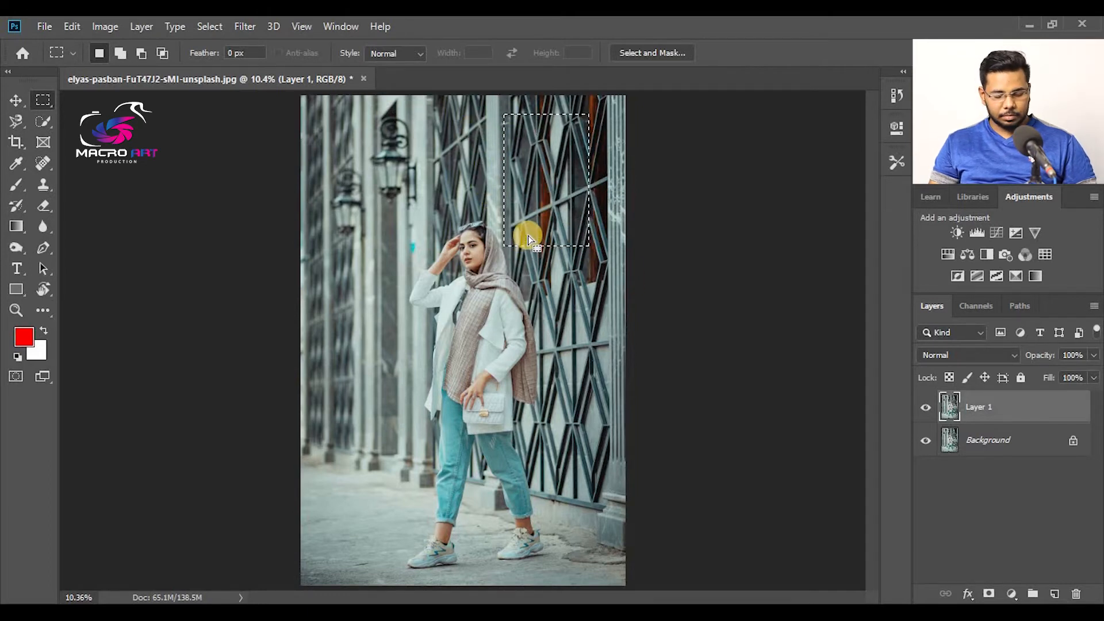
pyautogui.hotkey('ctrl', 'd')
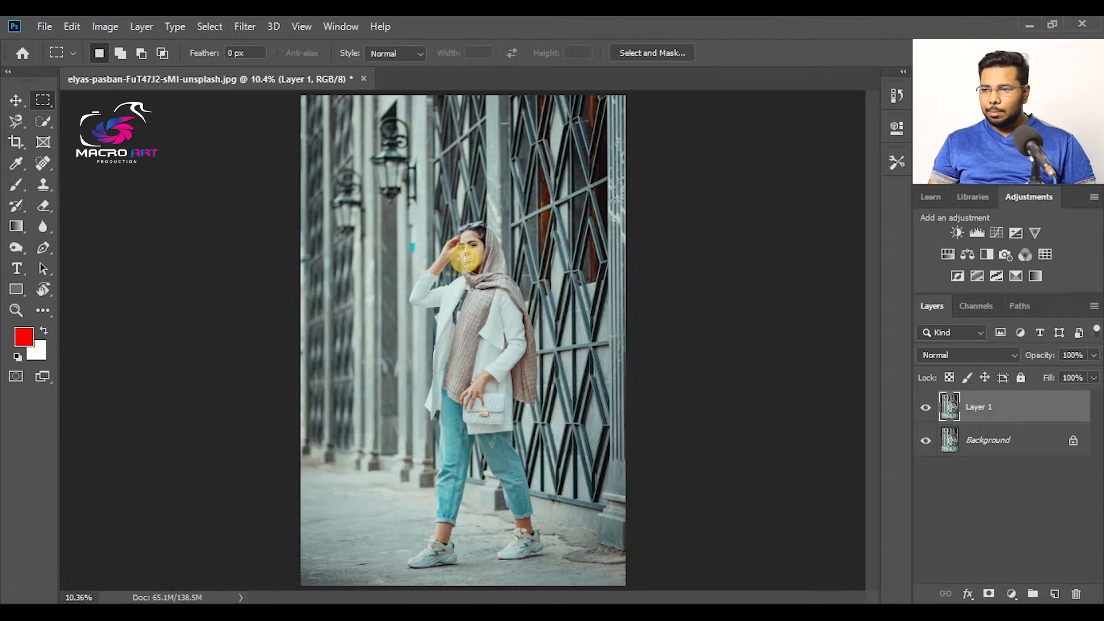
# Draw a narrow rectangular marquee from the woman's hair down to her jacket, and add overlapping rectangles along her shoulder and arm
pyautogui.scroll(5, 470, 261)
pyautogui.scroll(1, 505, 218)
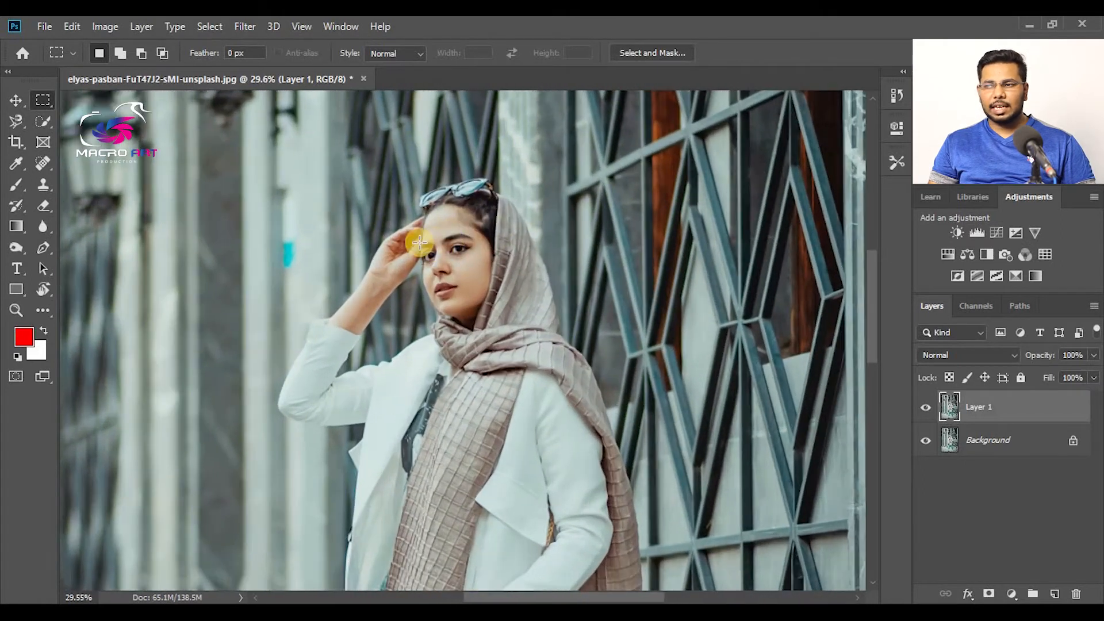
pyautogui.scroll(-1, 409, 275)
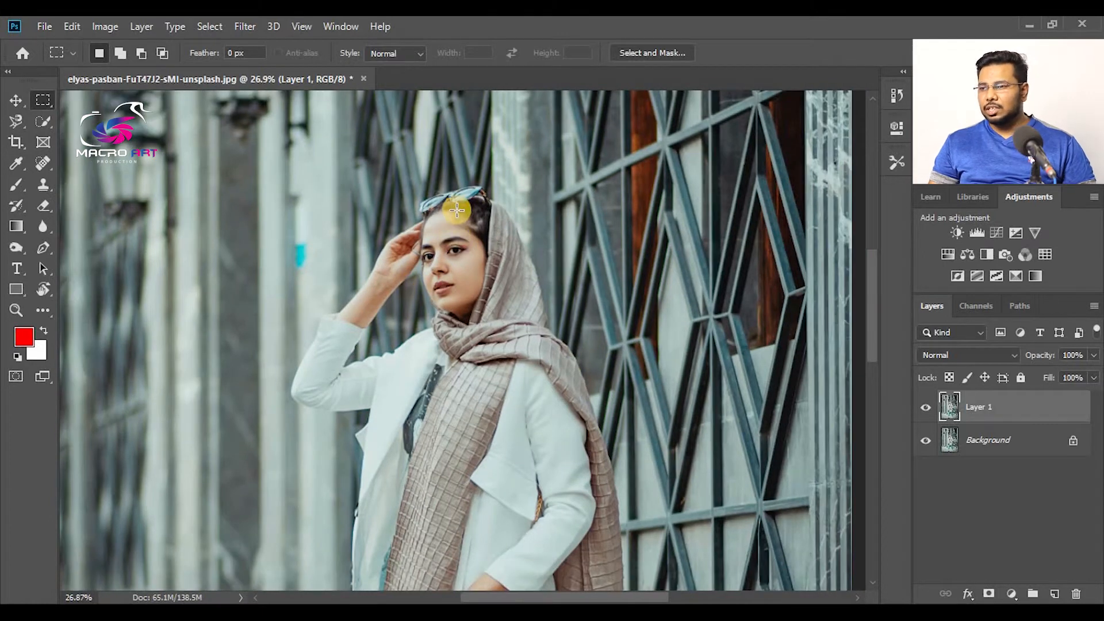
pyautogui.moveTo(456, 201); pyautogui.dragTo(500, 532)
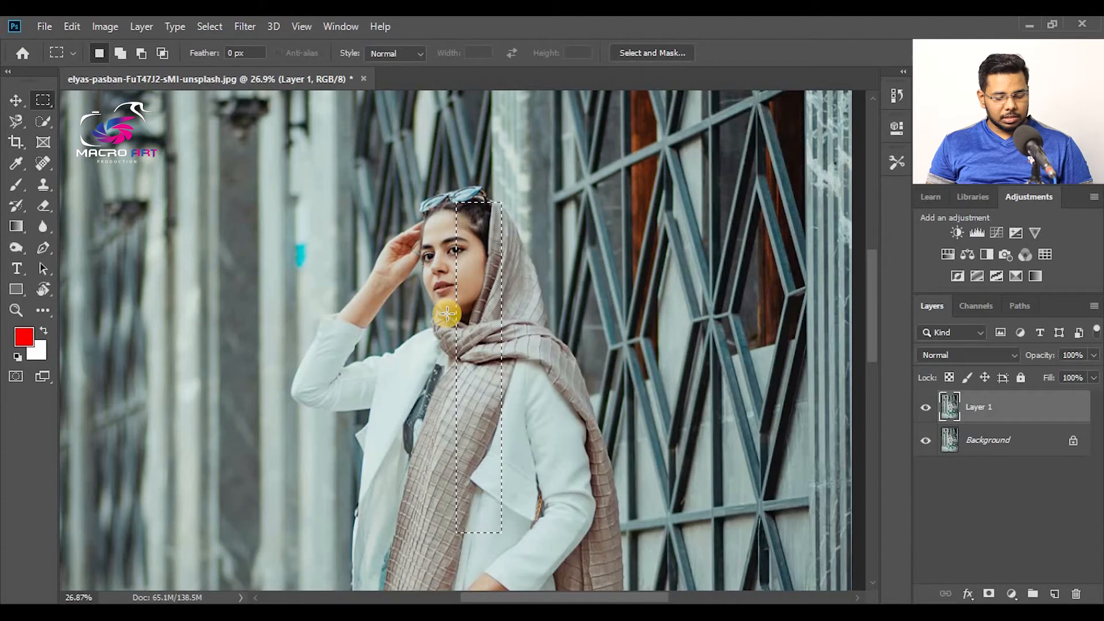
pyautogui.press('shift')
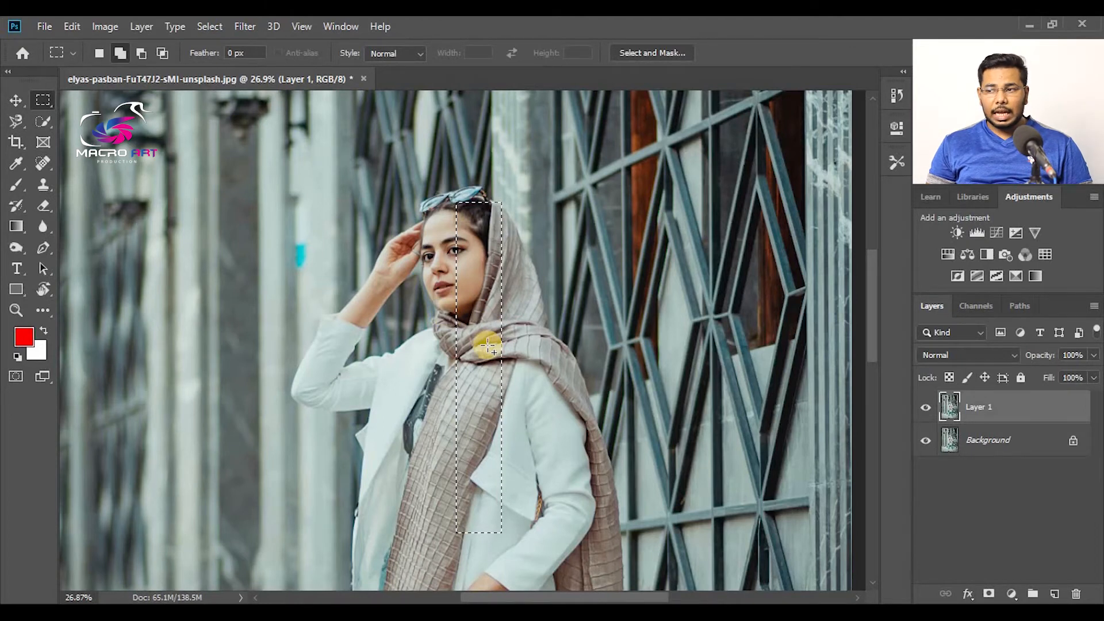
pyautogui.moveTo(504, 362); pyautogui.dragTo(554, 423)
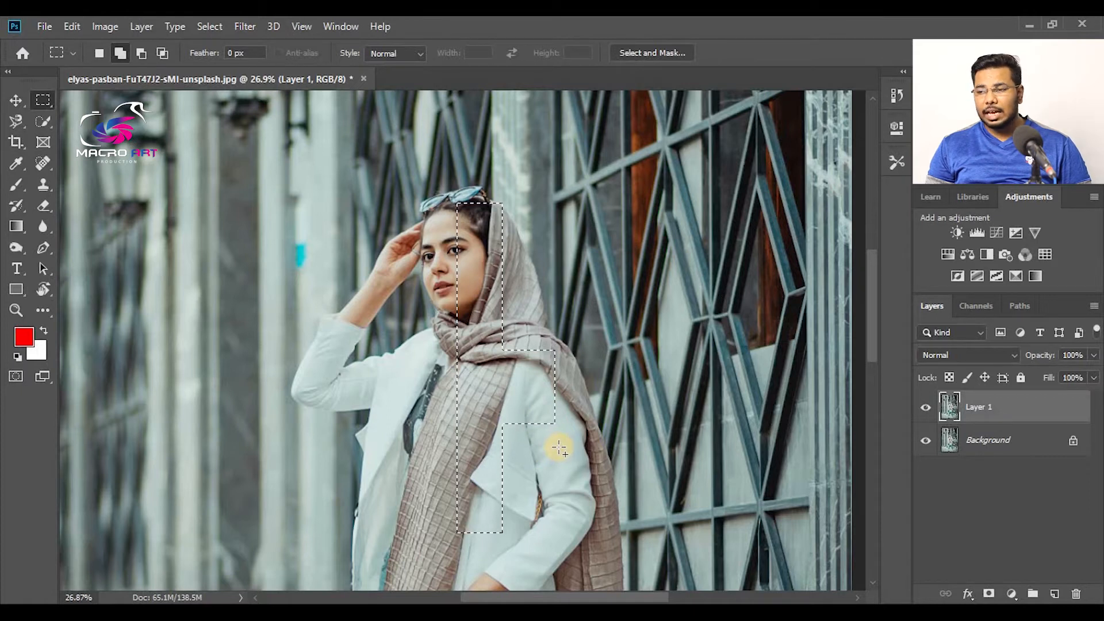
pyautogui.moveTo(535, 403); pyautogui.dragTo(613, 540)
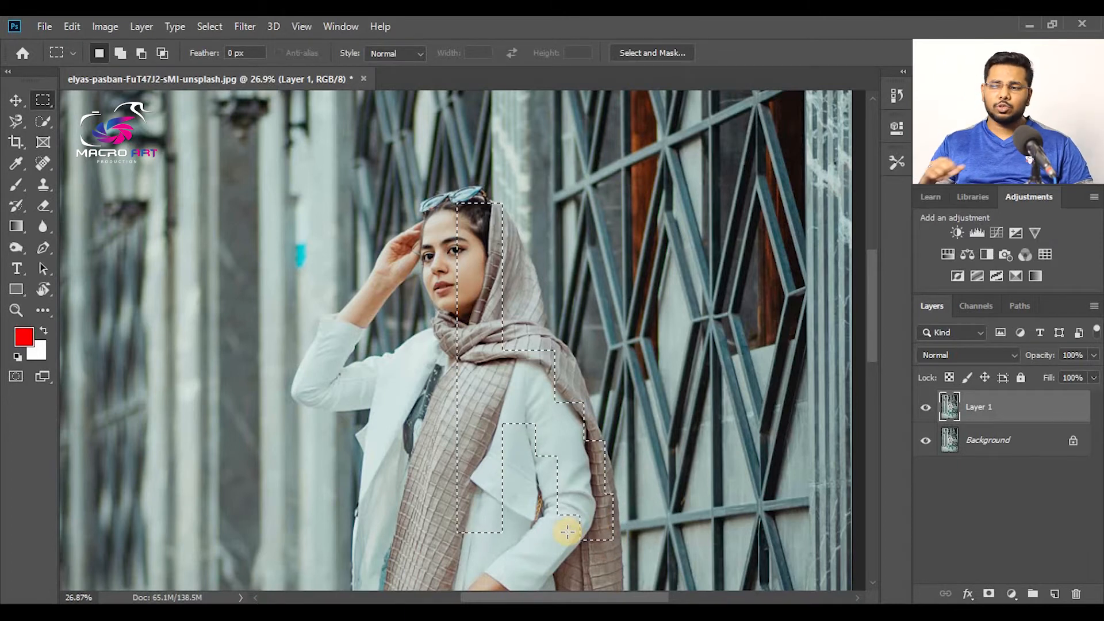
# Subtract a rectangle at the woman's lower sleeve from the selection, and add one over the side of her headscarf
pyautogui.press('alt')
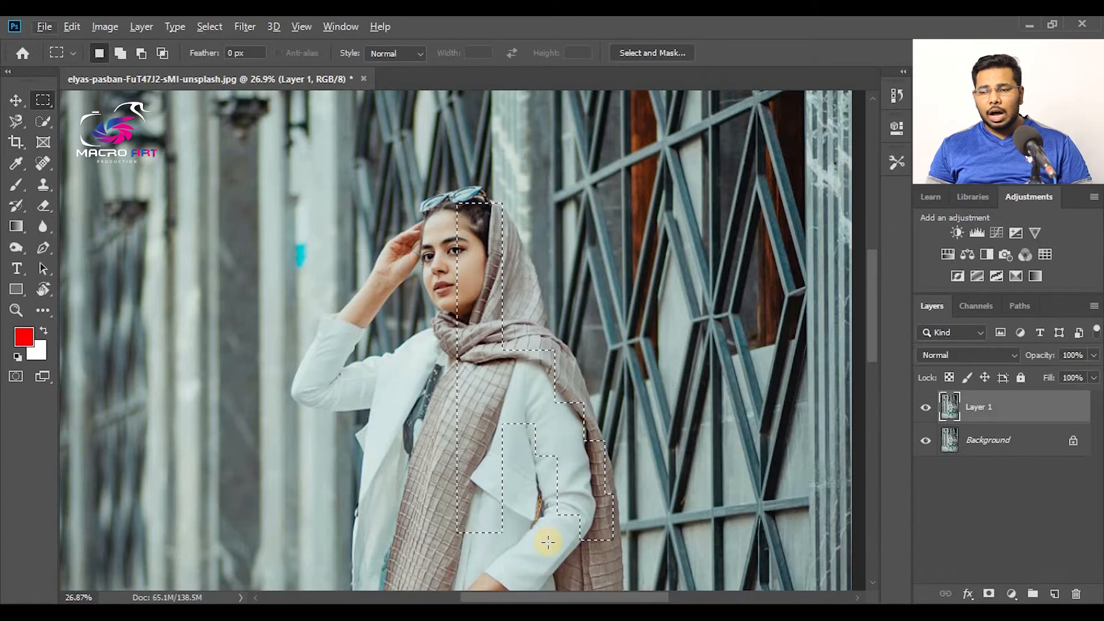
pyautogui.press('alt')
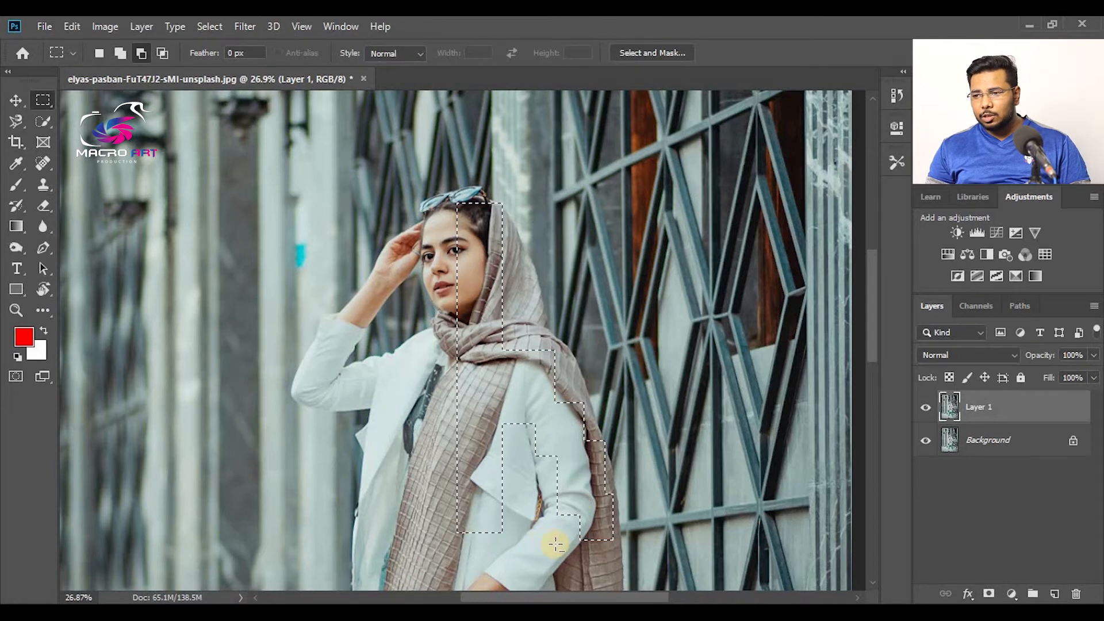
pyautogui.moveTo(536, 562); pyautogui.dragTo(592, 486)
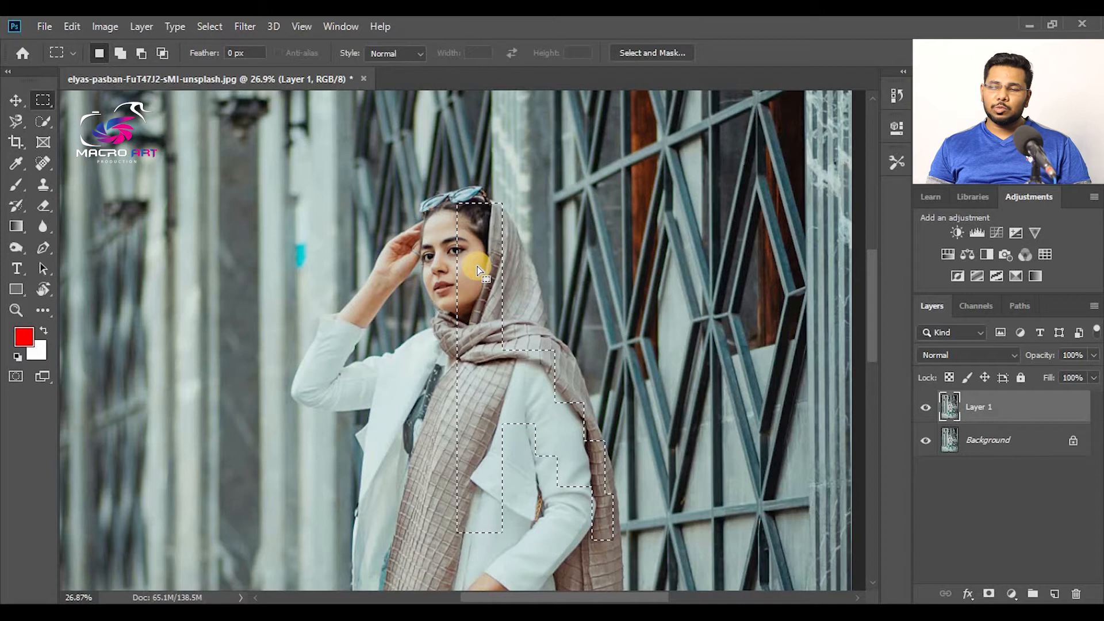
pyautogui.moveTo(473, 261); pyautogui.dragTo(537, 350)
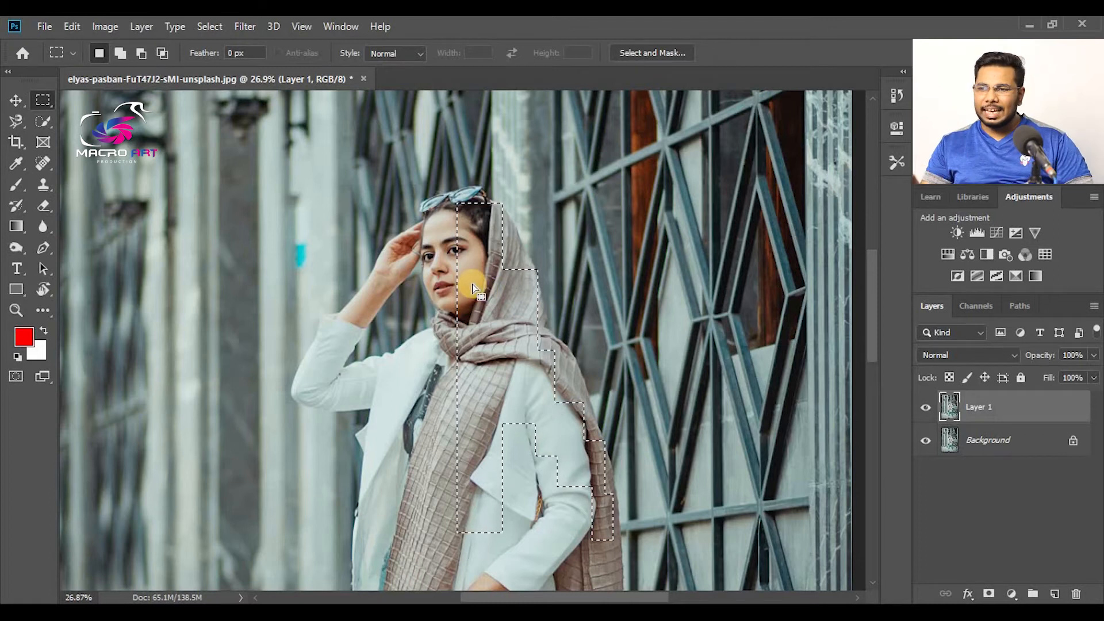
# Clear the rectangular selection and build a new one around the woman's head and headscarf from added overlapping elliptical marquees
pyautogui.rightClick(51, 103)
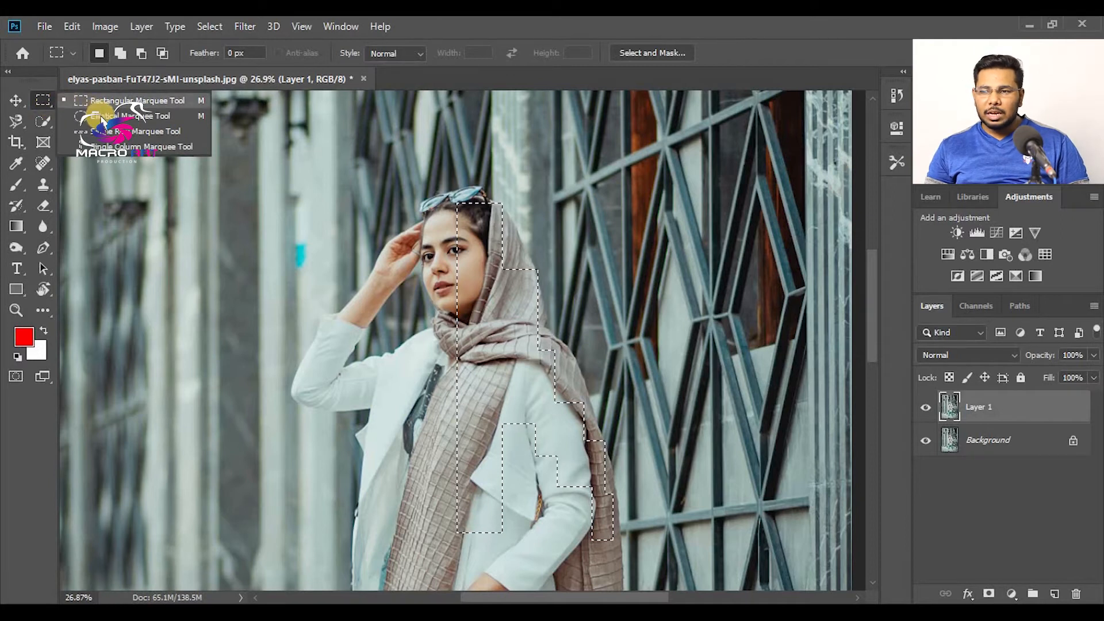
pyautogui.click(113, 115)
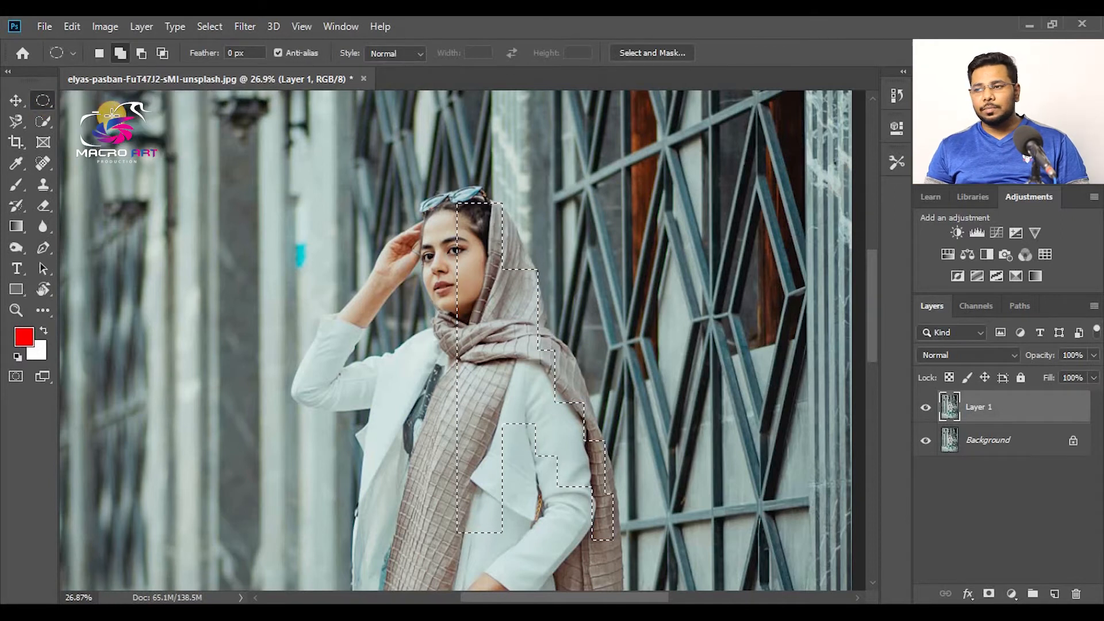
pyautogui.click(454, 309)
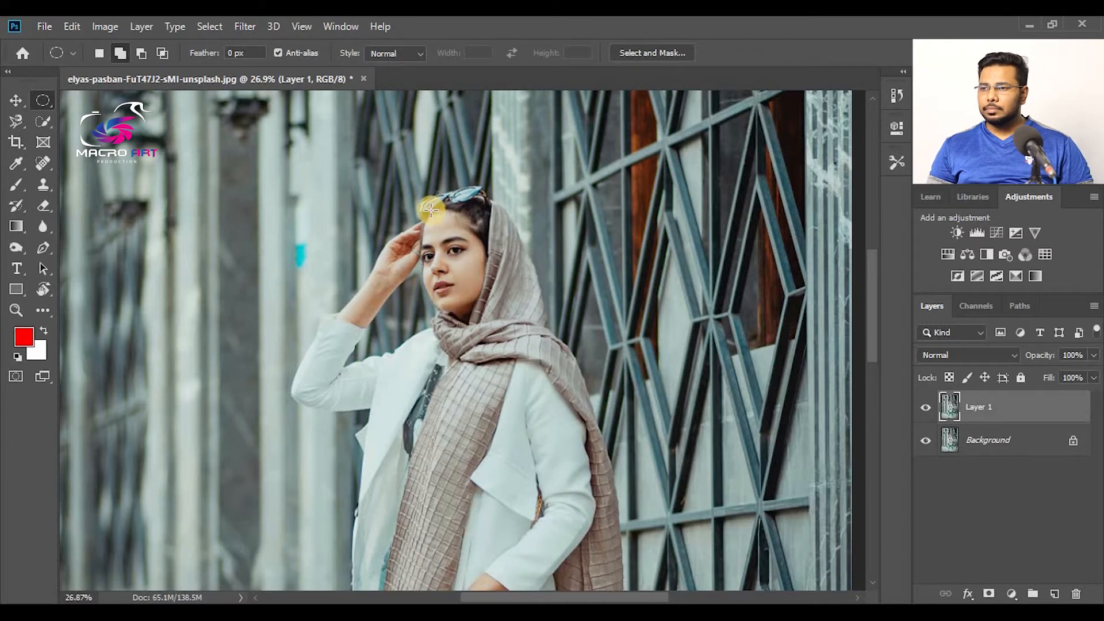
pyautogui.moveTo(523, 408); pyautogui.dragTo(534, 430)
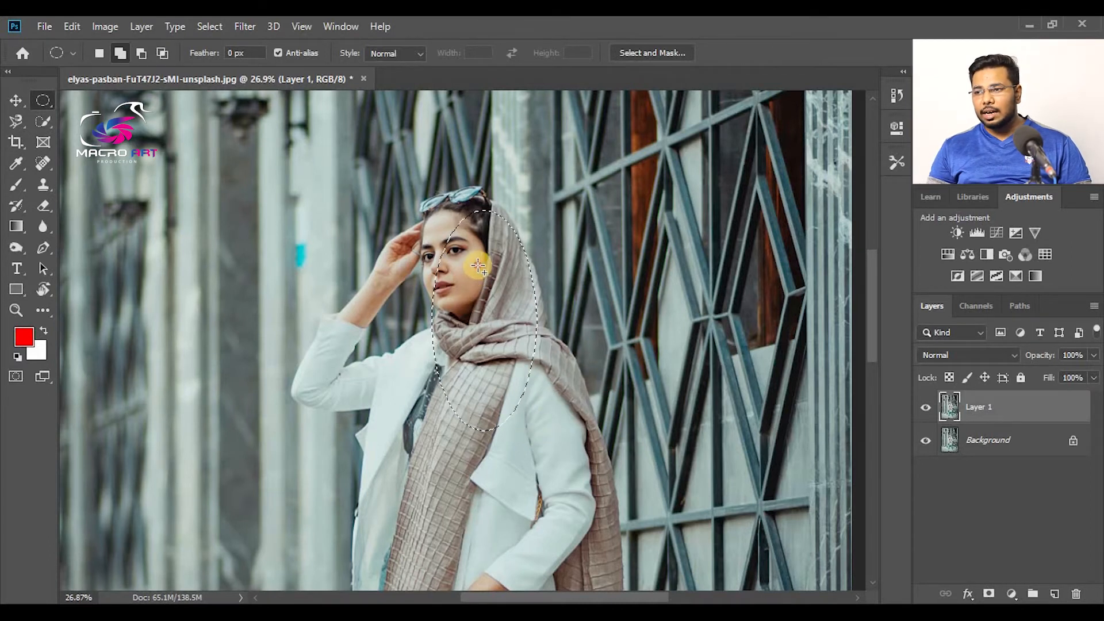
pyautogui.moveTo(491, 280); pyautogui.dragTo(549, 425)
pyautogui.moveTo(529, 351); pyautogui.dragTo(529, 351)
pyautogui.moveTo(525, 286); pyautogui.dragTo(517, 336)
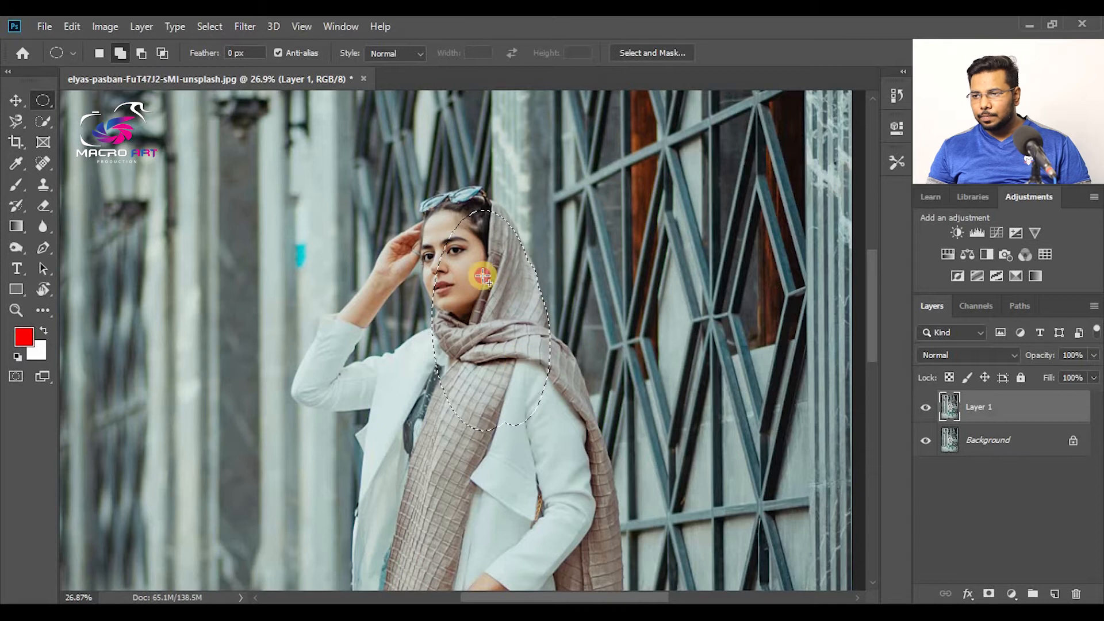
pyautogui.moveTo(428, 196); pyautogui.dragTo(420, 196)
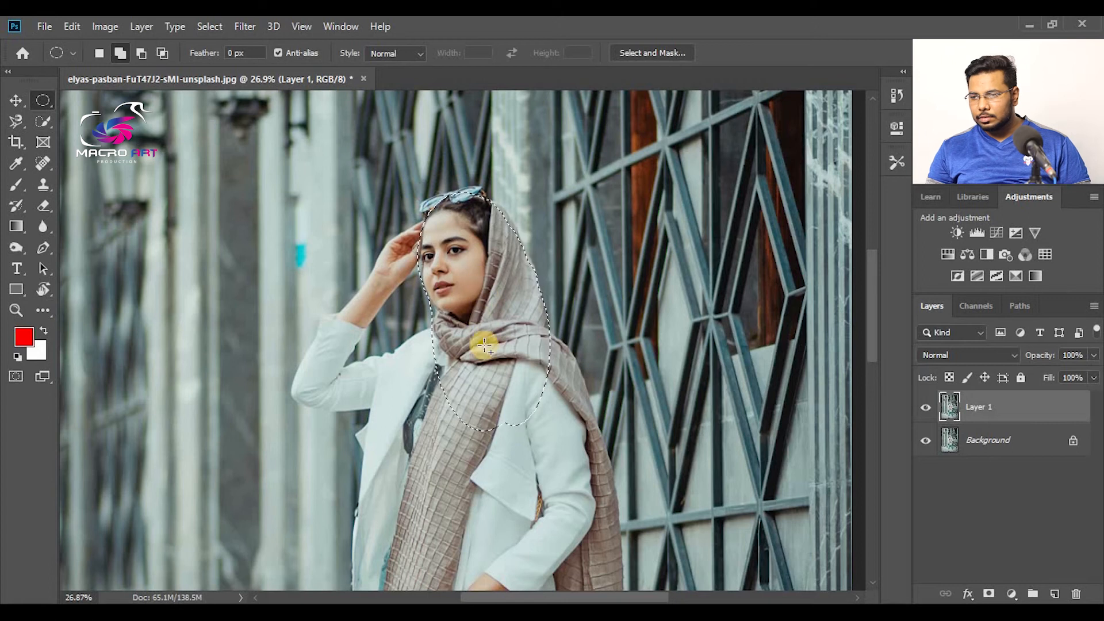
# Add elliptical areas over the woman's raised-arm shoulder and over her other arm and jacket to the selection
pyautogui.moveTo(488, 349); pyautogui.dragTo(424, 316)
pyautogui.moveTo(469, 347); pyautogui.dragTo(603, 577)
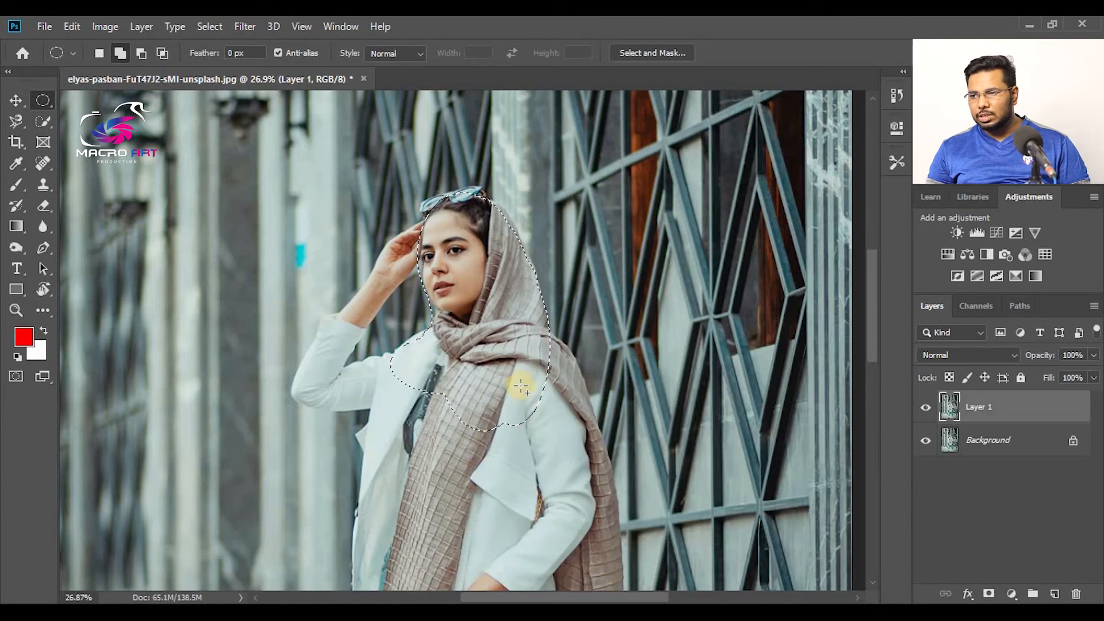
pyautogui.moveTo(501, 328); pyautogui.dragTo(582, 454)
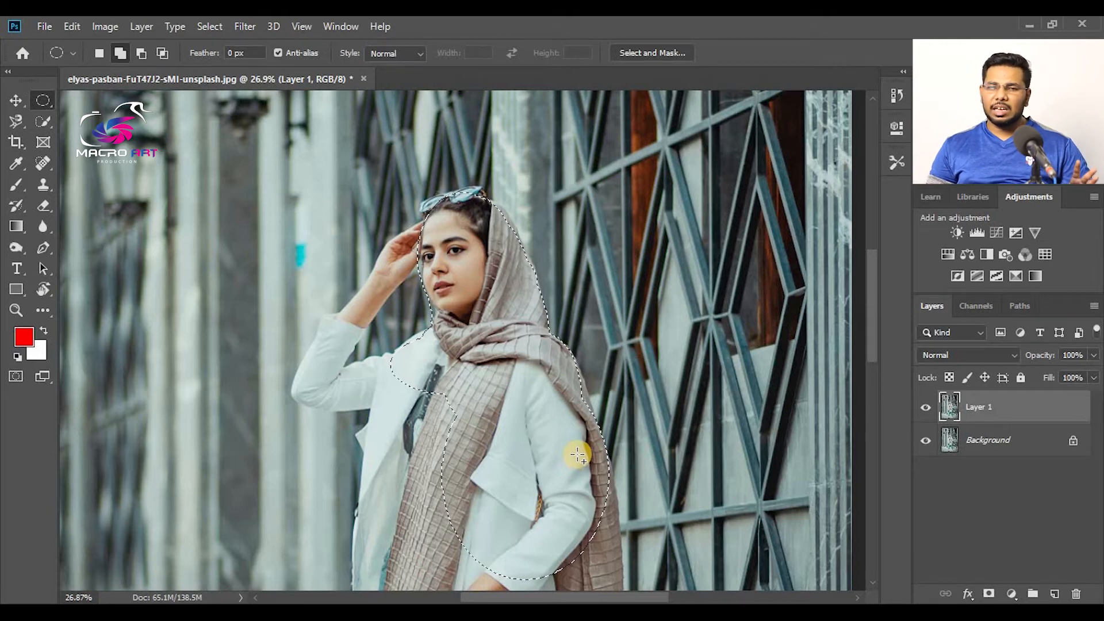
# Select a single row of pixels across the photo at the woman's shoulder height with the Single Row Marquee tool
pyautogui.click(36, 101)
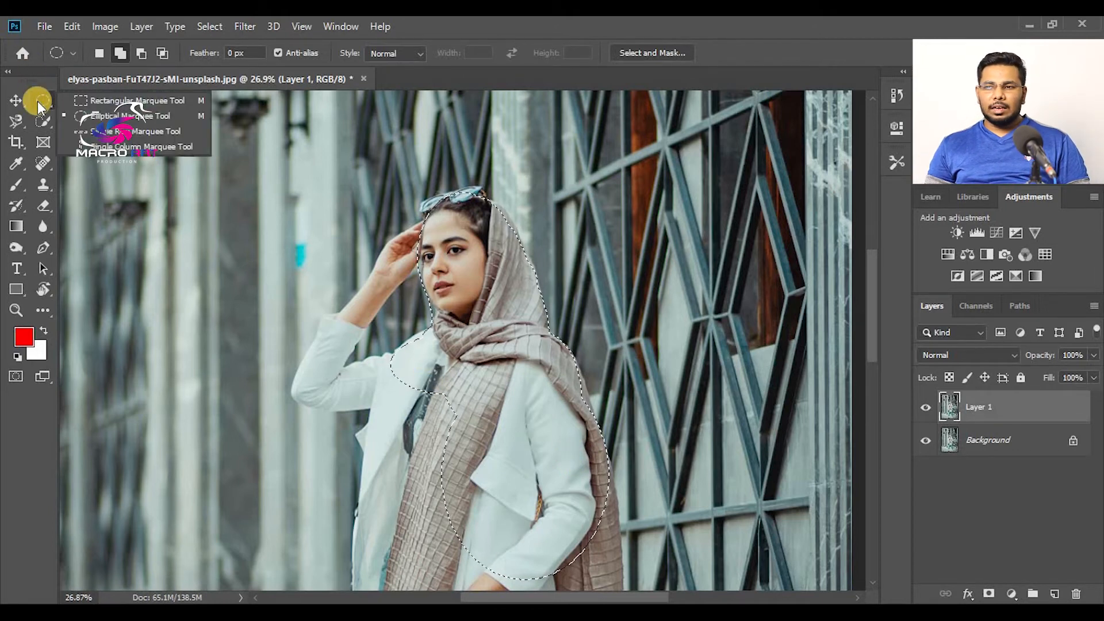
pyautogui.click(95, 132)
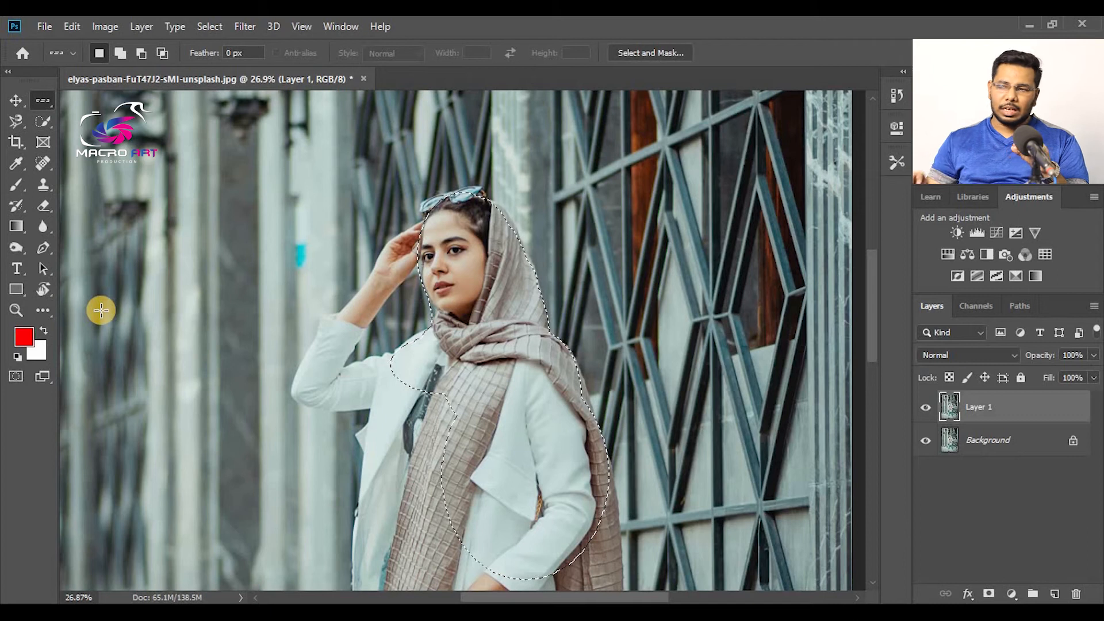
pyautogui.moveTo(591, 383); pyautogui.dragTo(609, 385)
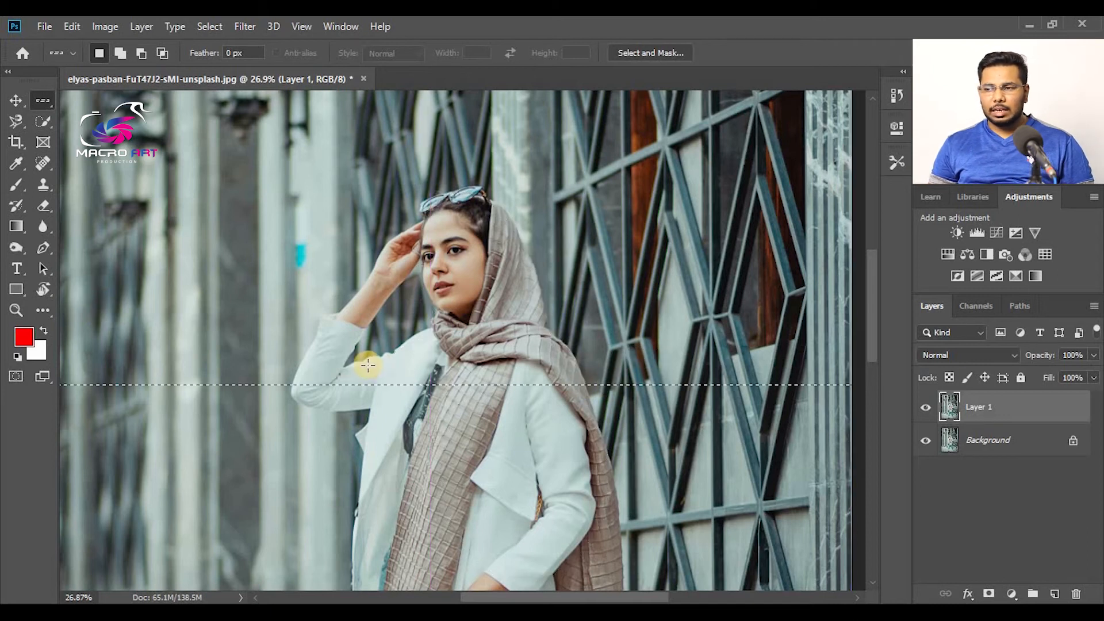
# Select a single column of pixels running through the woman's face with the Single Column Marquee tool
pyautogui.rightClick(46, 98)
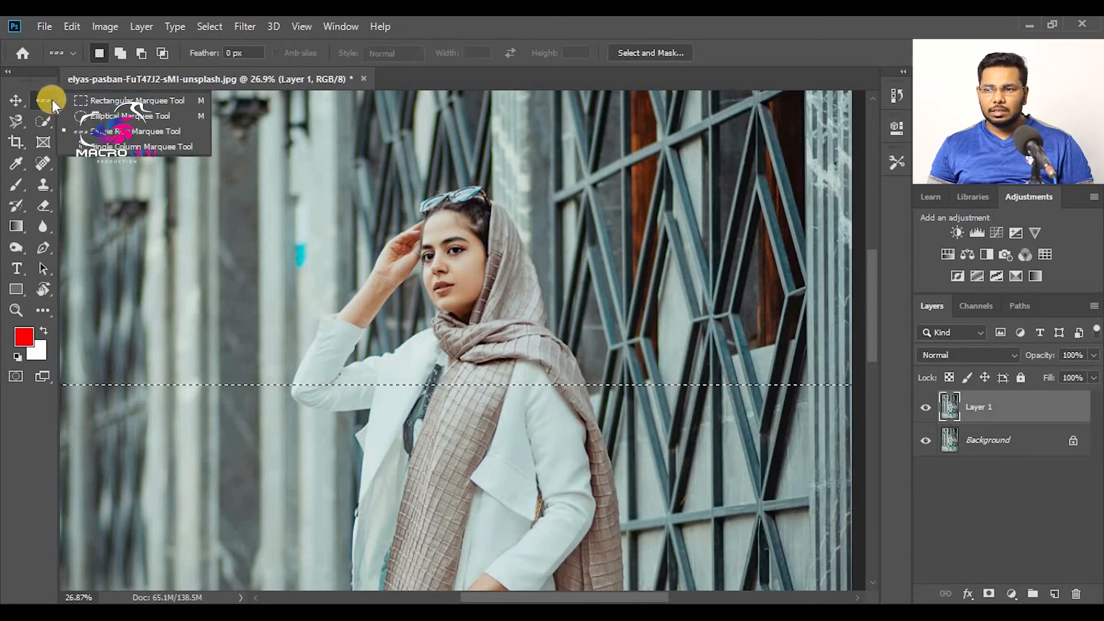
pyautogui.click(109, 146)
pyautogui.click(238, 230)
pyautogui.moveTo(509, 421); pyautogui.dragTo(464, 443)
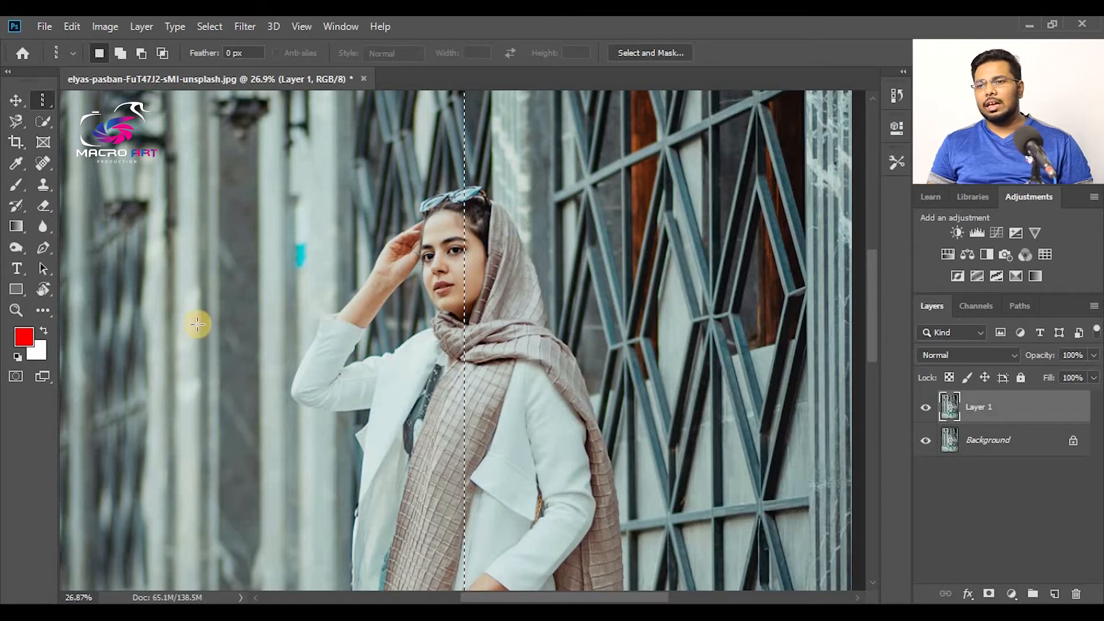
# Switch to the freehand Lasso tool and clear the single-column selection
pyautogui.click(22, 122)
pyautogui.click(69, 120)
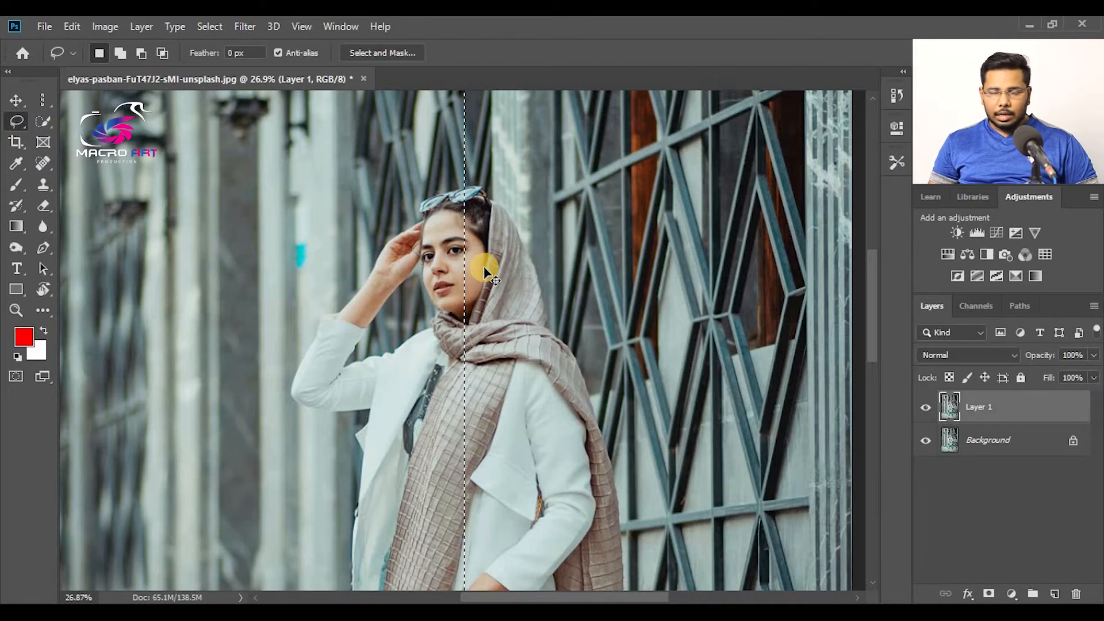
pyautogui.click(630, 252)
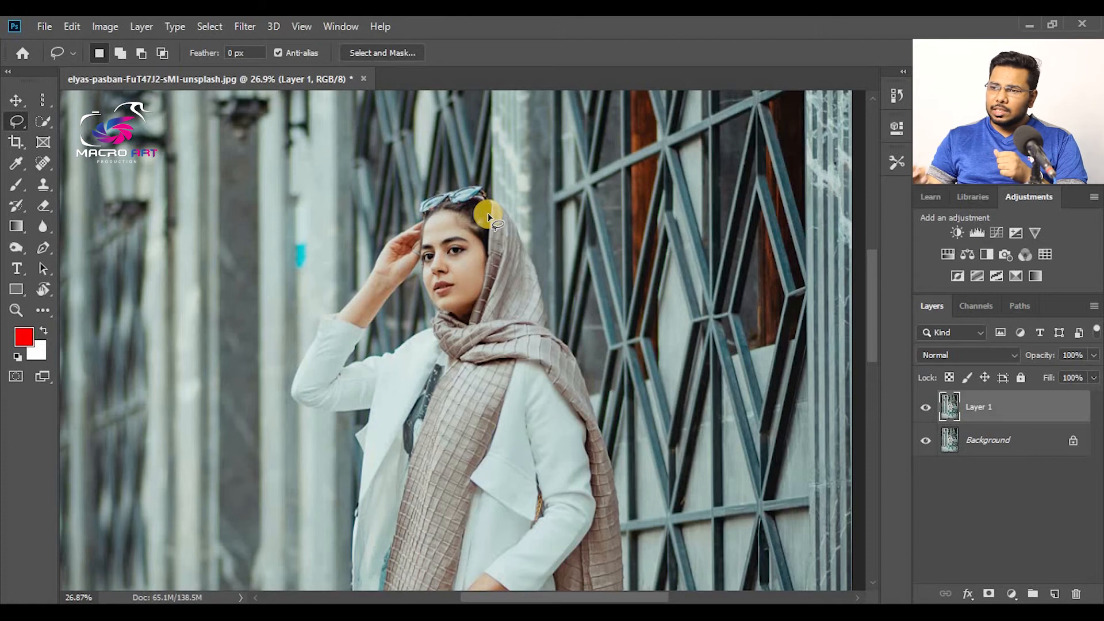
# Trace a freehand Lasso selection around the woman's headscarf, raised arm and jacket, and inspect its edge along the sleeve
pyautogui.moveTo(503, 212)
pyautogui.mouseDown()
pyautogui.moveTo(546, 327)
pyautogui.moveTo(590, 386)
pyautogui.moveTo(624, 592)
pyautogui.moveTo(341, 587)
pyautogui.moveTo(361, 502)
pyautogui.mouseUp()
pyautogui.moveTo(372, 416); pyautogui.dragTo(367, 411)
pyautogui.moveTo(315, 344); pyautogui.dragTo(341, 311)
pyautogui.moveTo(382, 247); pyautogui.dragTo(402, 227)
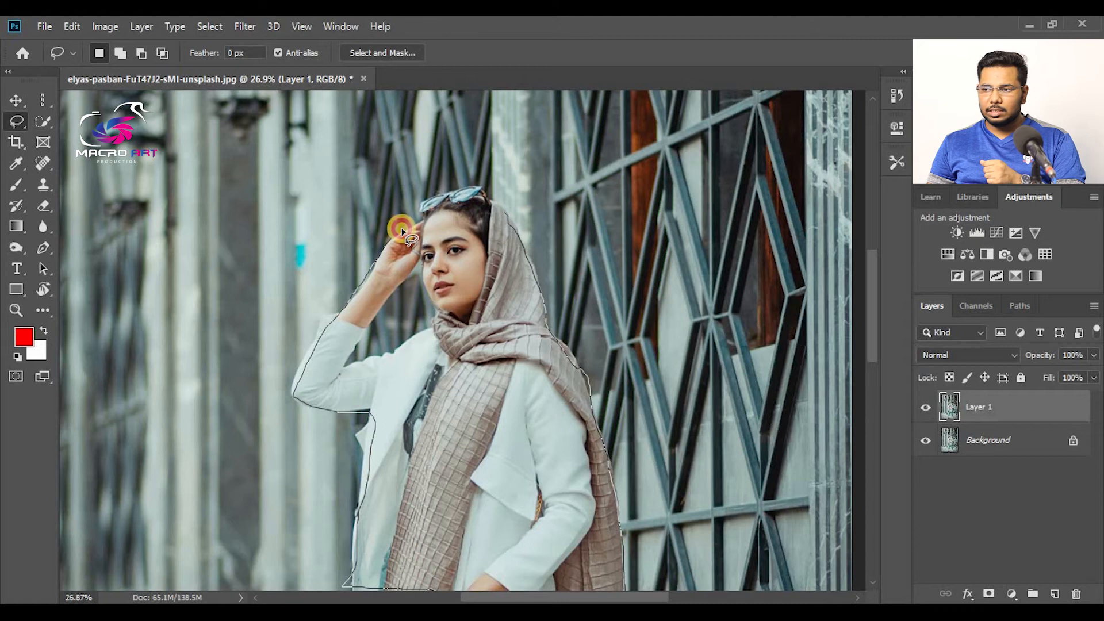
pyautogui.moveTo(481, 186); pyautogui.dragTo(505, 223)
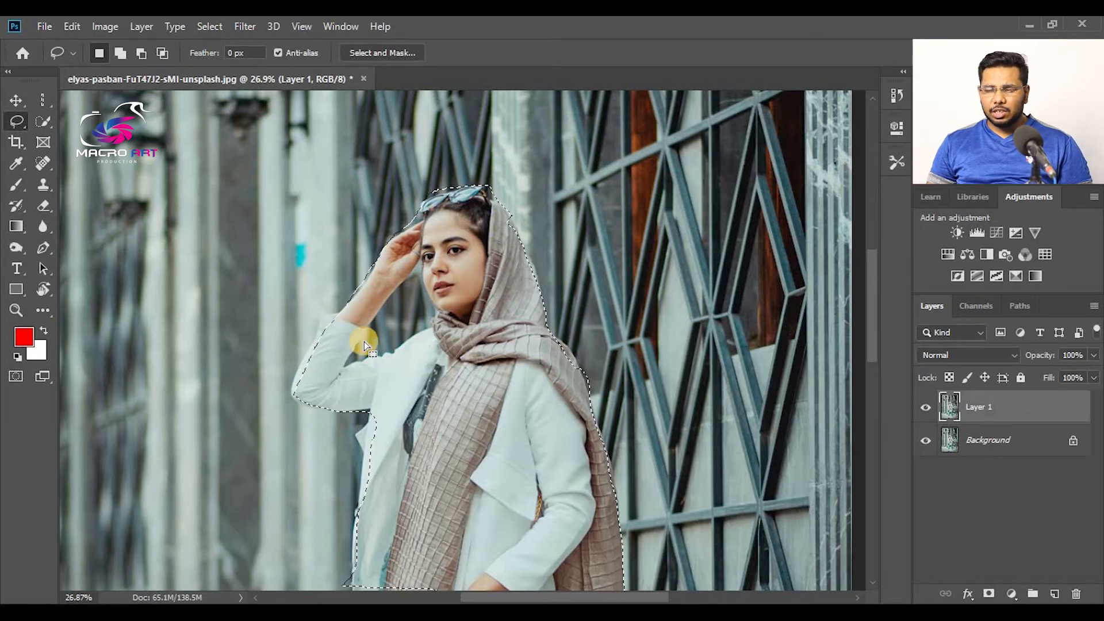
pyautogui.scroll(5, 339, 302)
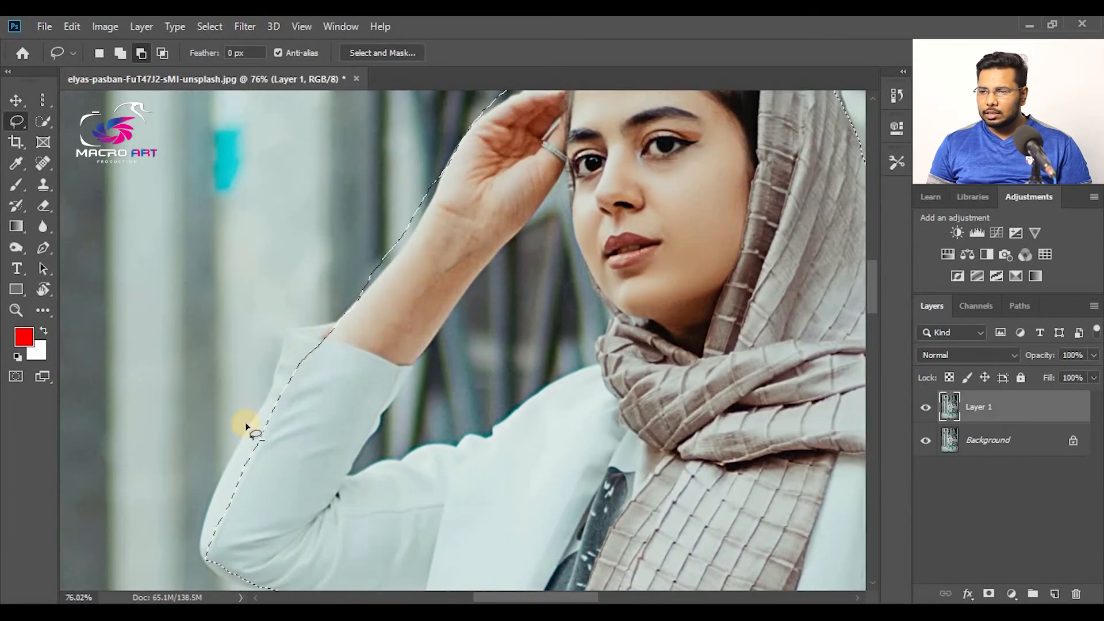
pyautogui.scroll(-5, 688, 239)
pyautogui.moveTo(687, 239)
pyautogui.mouseDown()
pyautogui.moveTo(460, 249)
pyautogui.moveTo(464, 228)
pyautogui.mouseUp()
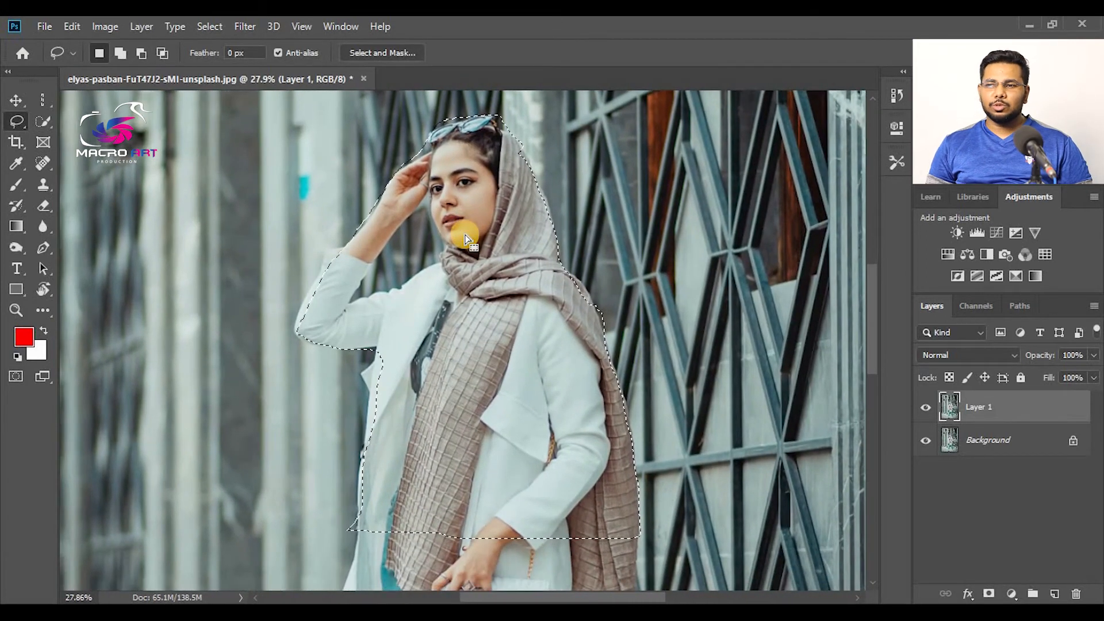
# Clear the freehand selection and outline a large straight-sided area around the woman's head and torso with the Polygonal Lasso tool
pyautogui.hotkey('ctrl', 'd')
pyautogui.rightClick(11, 122)
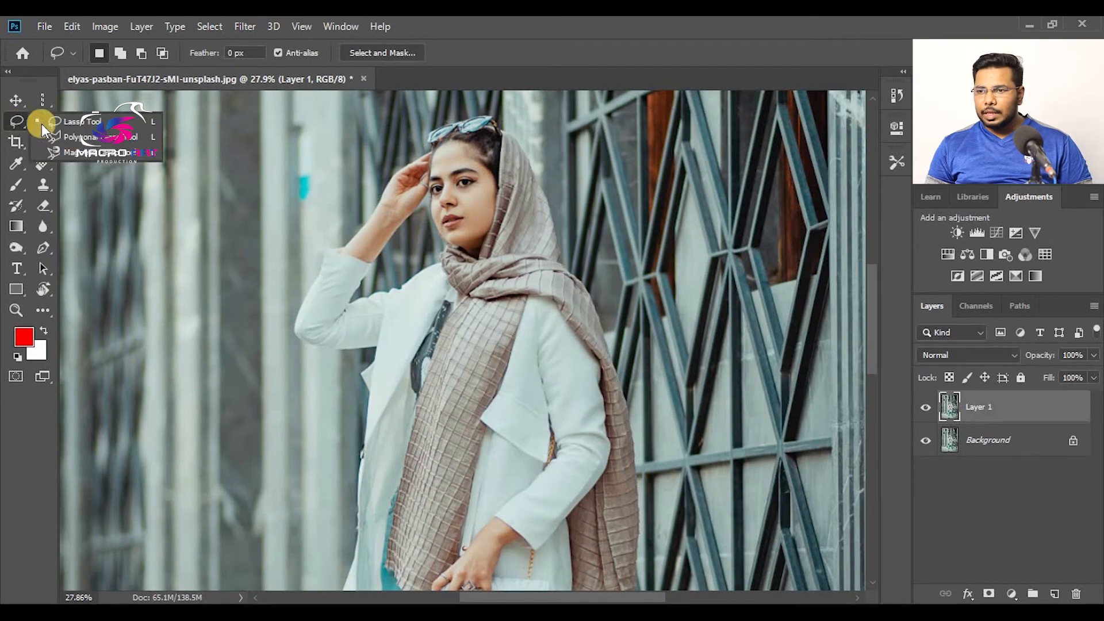
pyautogui.click(78, 138)
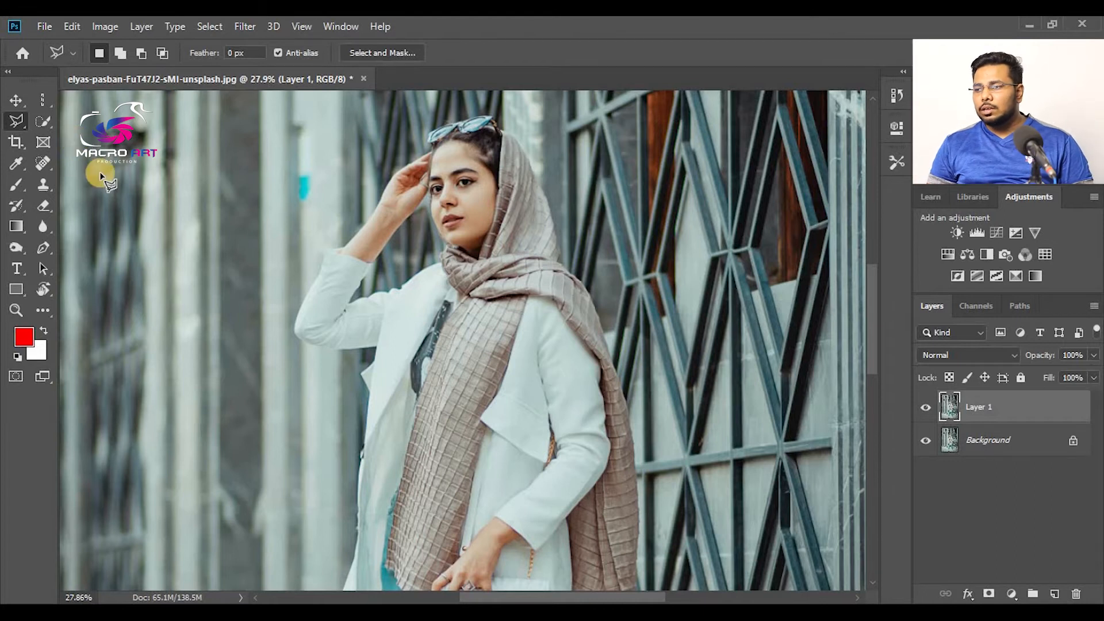
pyautogui.click(118, 202)
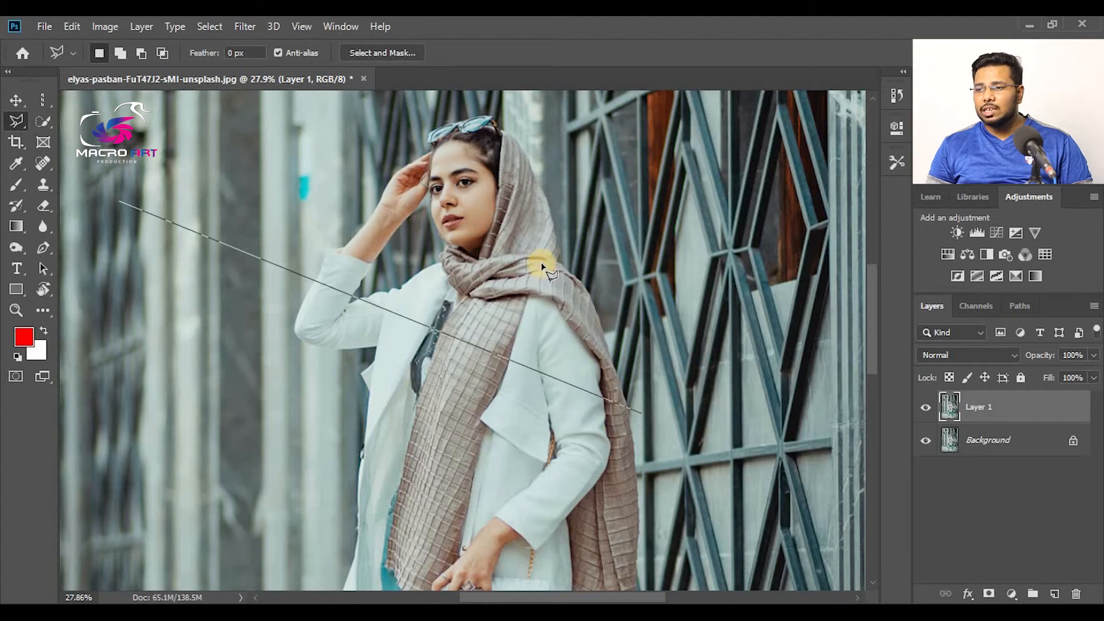
pyautogui.click(558, 104)
pyautogui.click(656, 171)
pyautogui.click(686, 339)
pyautogui.click(684, 492)
pyautogui.click(325, 467)
pyautogui.click(178, 336)
pyautogui.click(123, 250)
pyautogui.click(119, 202)
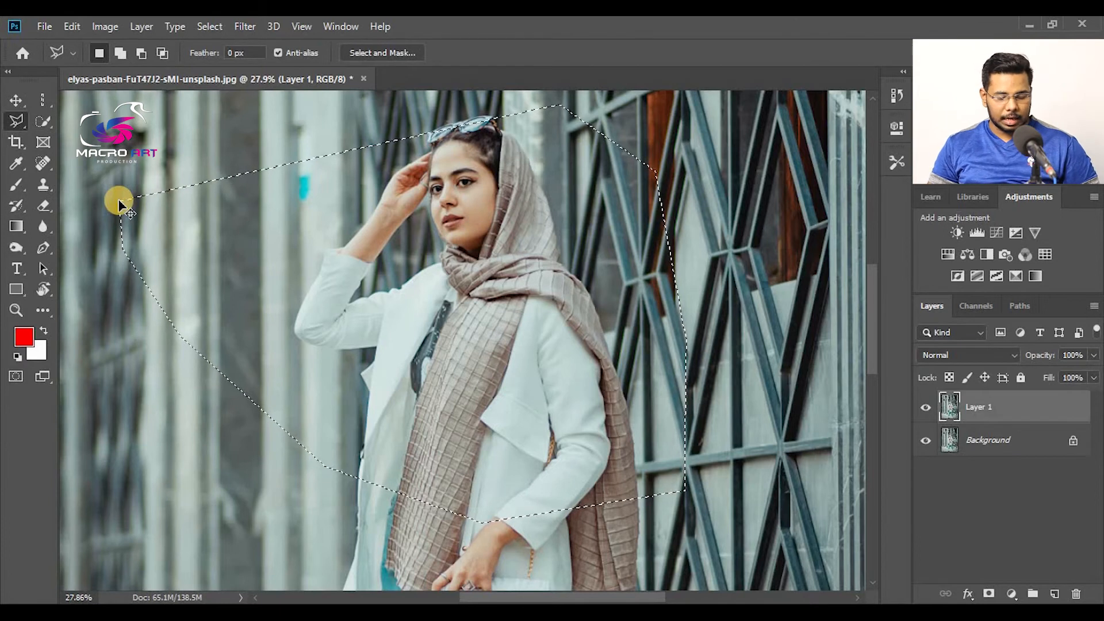
# Replace the large polygon with a thin Polygonal Lasso selection along the headscarf's outer edge, and deselect it
pyautogui.hotkey('ctrl', 'd')
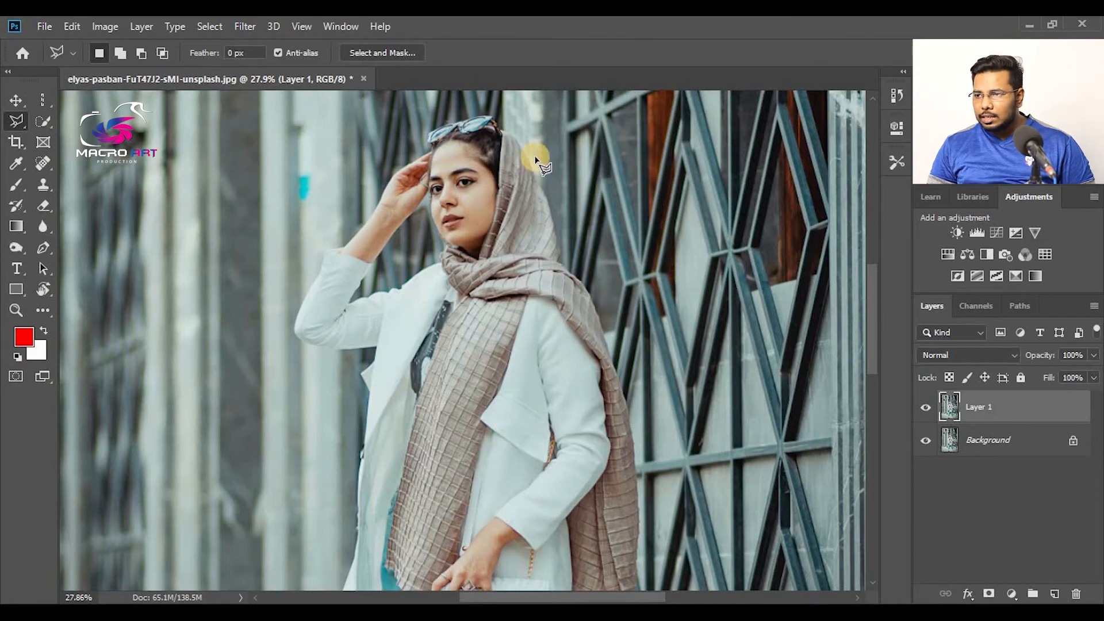
pyautogui.click(536, 185)
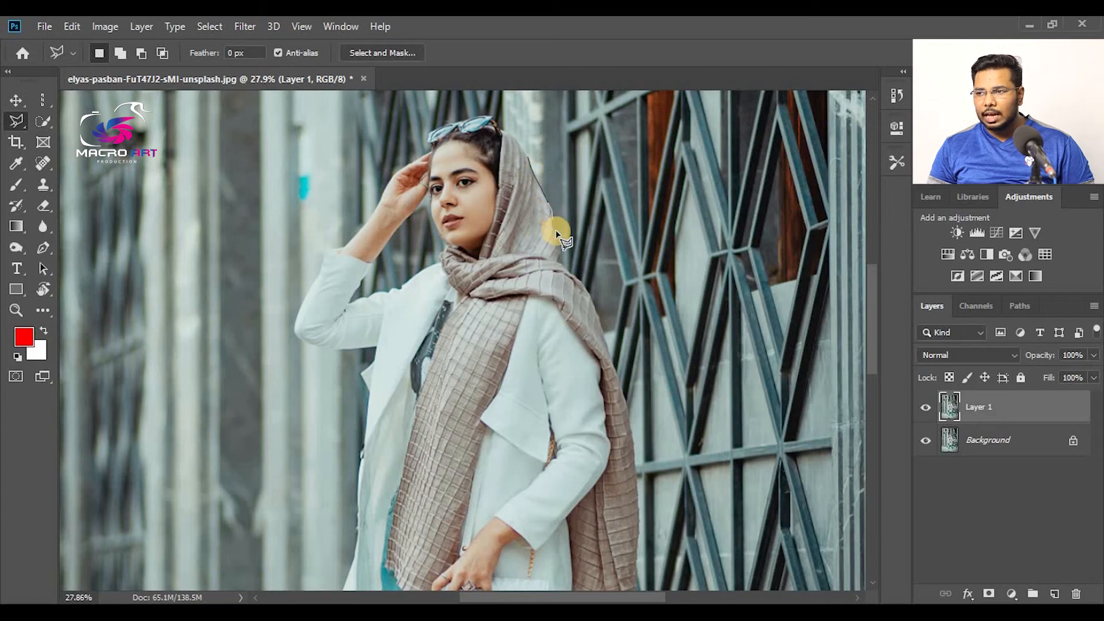
pyautogui.doubleClick(561, 260)
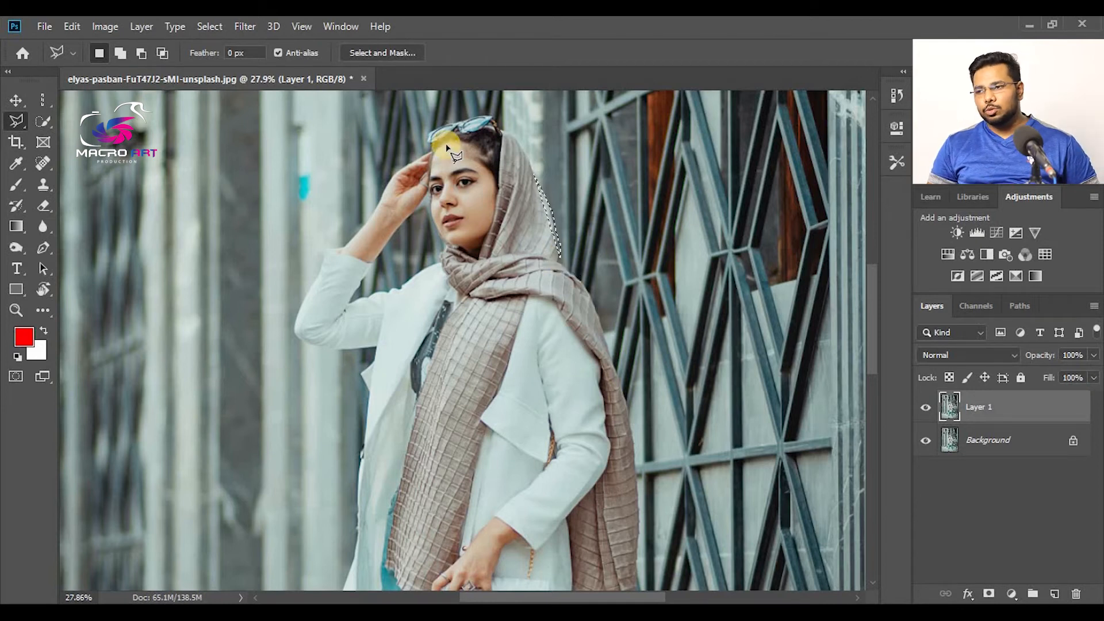
pyautogui.hotkey('ctrl', 'd')
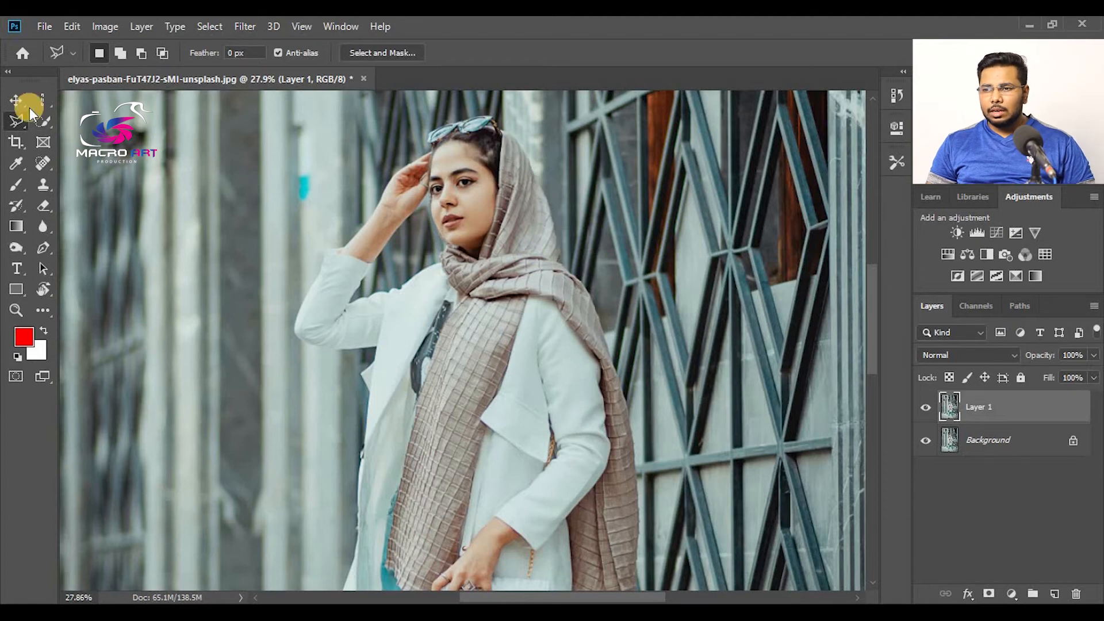
# Trace the woman's outline with the Magnetic Lasso tool, starting and closing at the top of her headscarf
pyautogui.rightClick(16, 121)
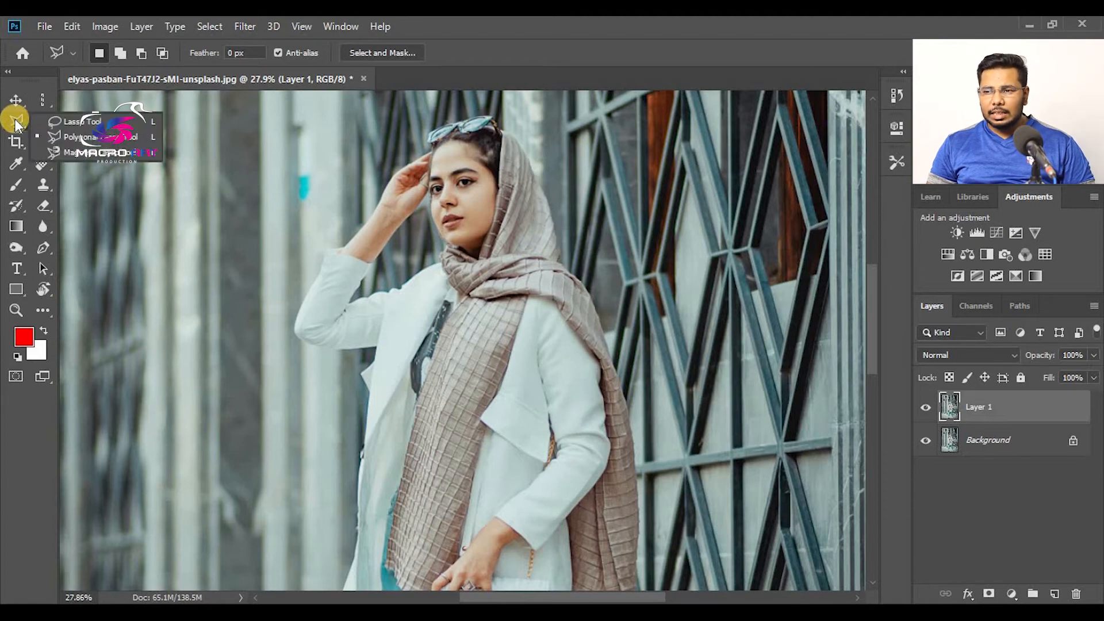
pyautogui.click(75, 153)
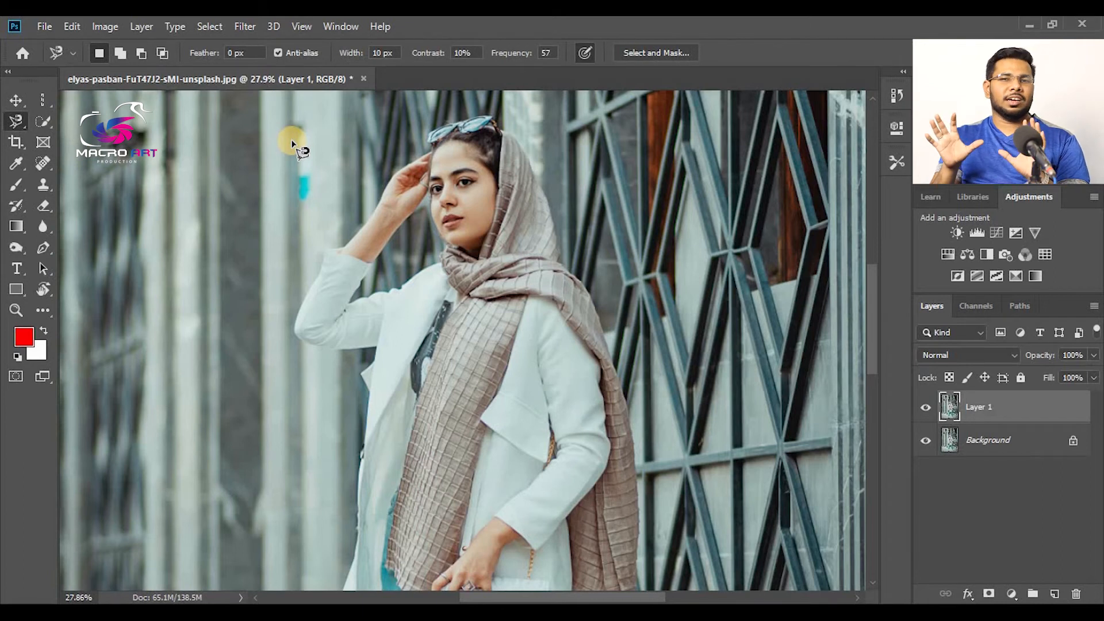
pyautogui.scroll(1, 292, 143)
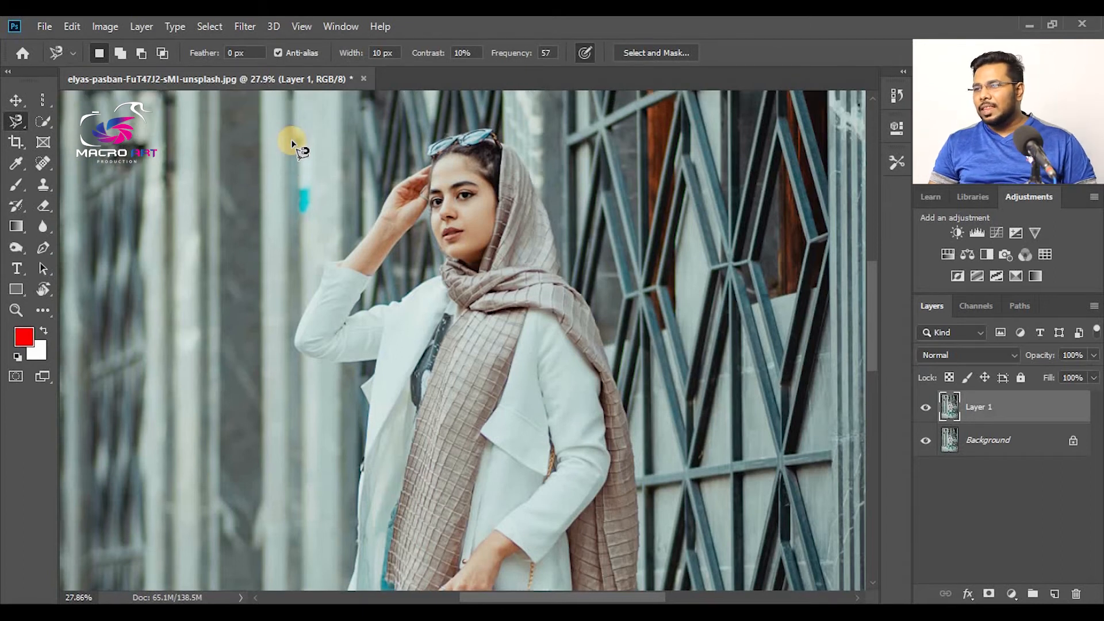
pyautogui.click(514, 153)
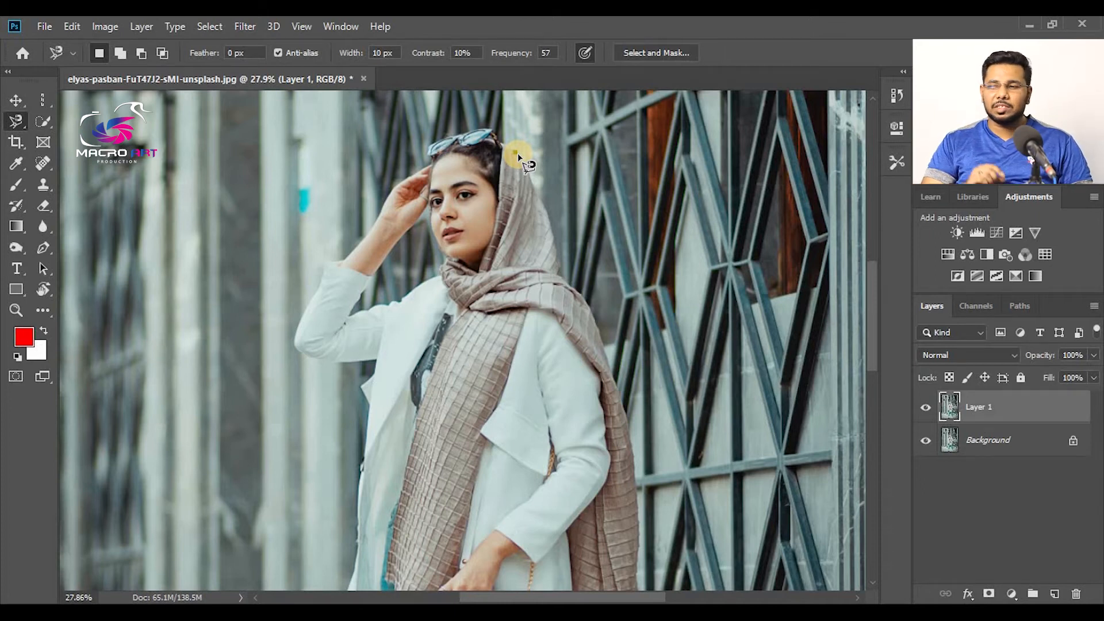
pyautogui.click(517, 153)
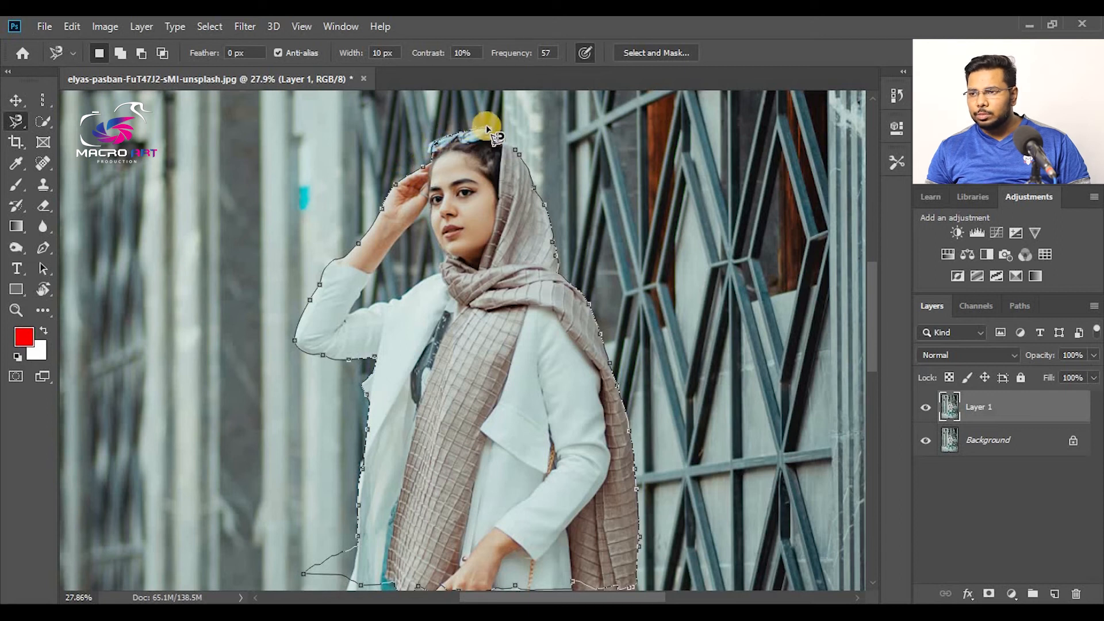
pyautogui.click(516, 152)
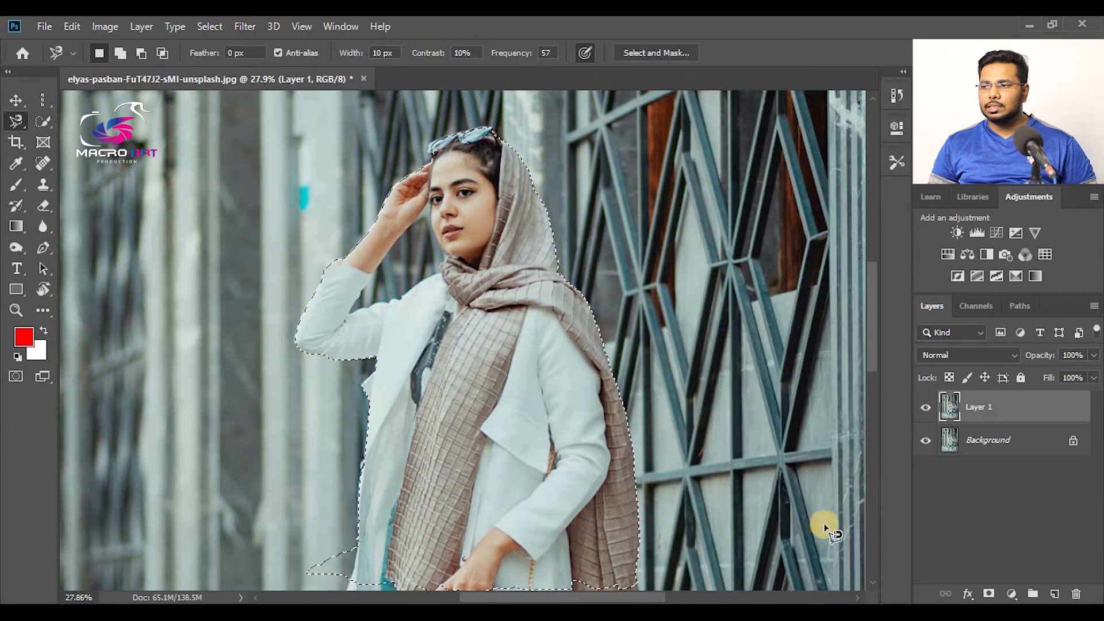
# Copy the selected woman to a new layer, hide Background and Layer 1, and inspect the isolated cutout
pyautogui.click(926, 441)
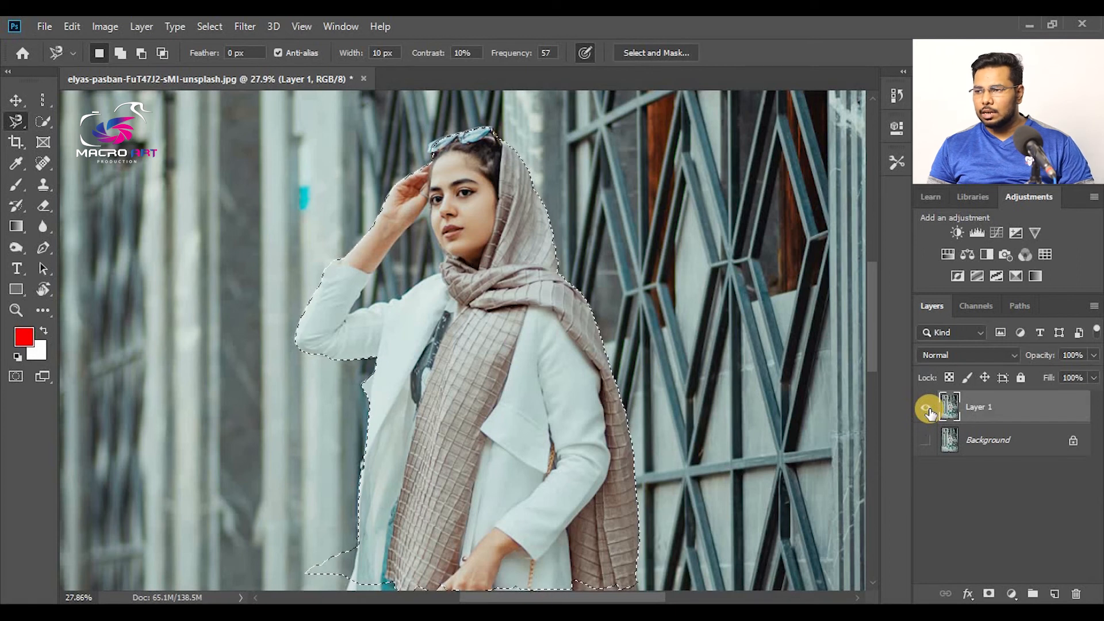
pyautogui.hotkey('ctrl', 'j')
pyautogui.click(925, 440)
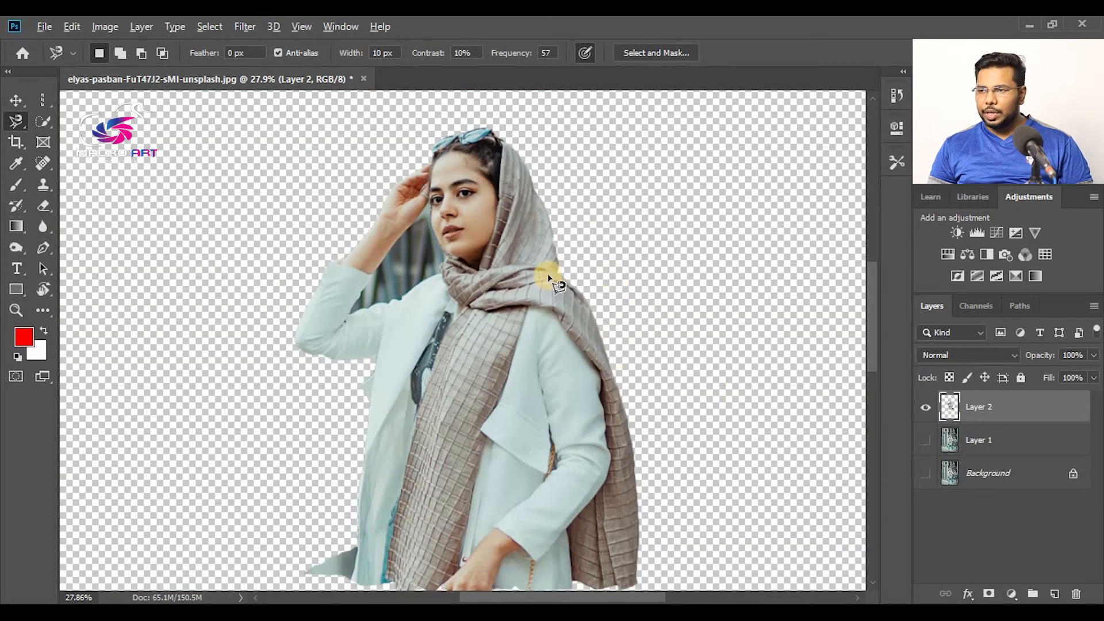
pyautogui.scroll(3, 551, 282)
pyautogui.scroll(-4, 550, 305)
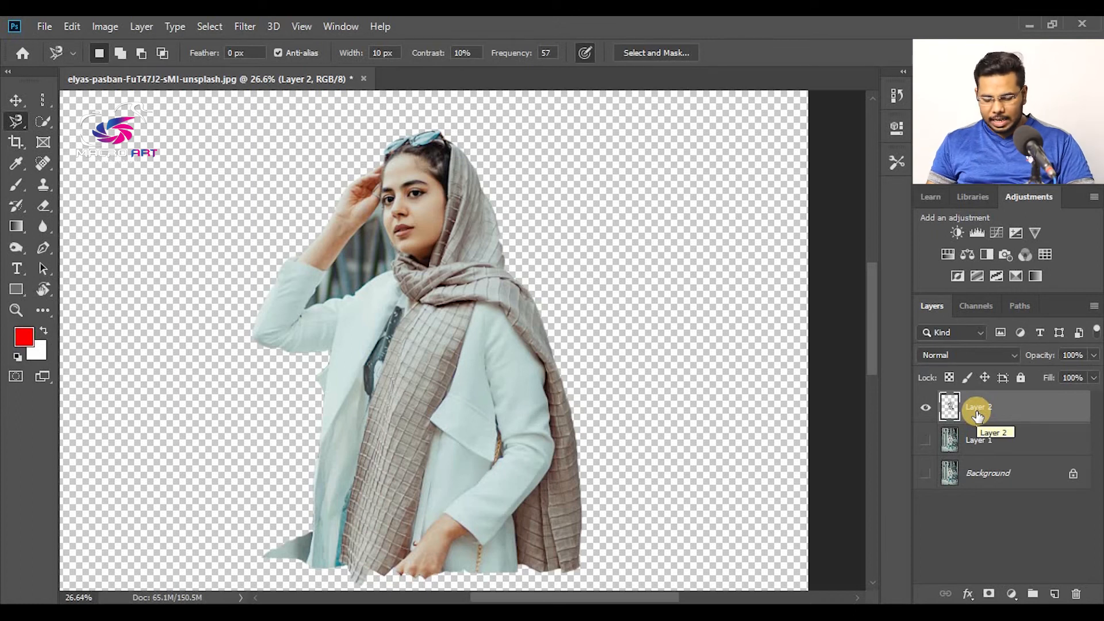
# Delete the cutout layer and make Background and Layer 1 visible again
pyautogui.press('Delete')
pyautogui.click(923, 442)
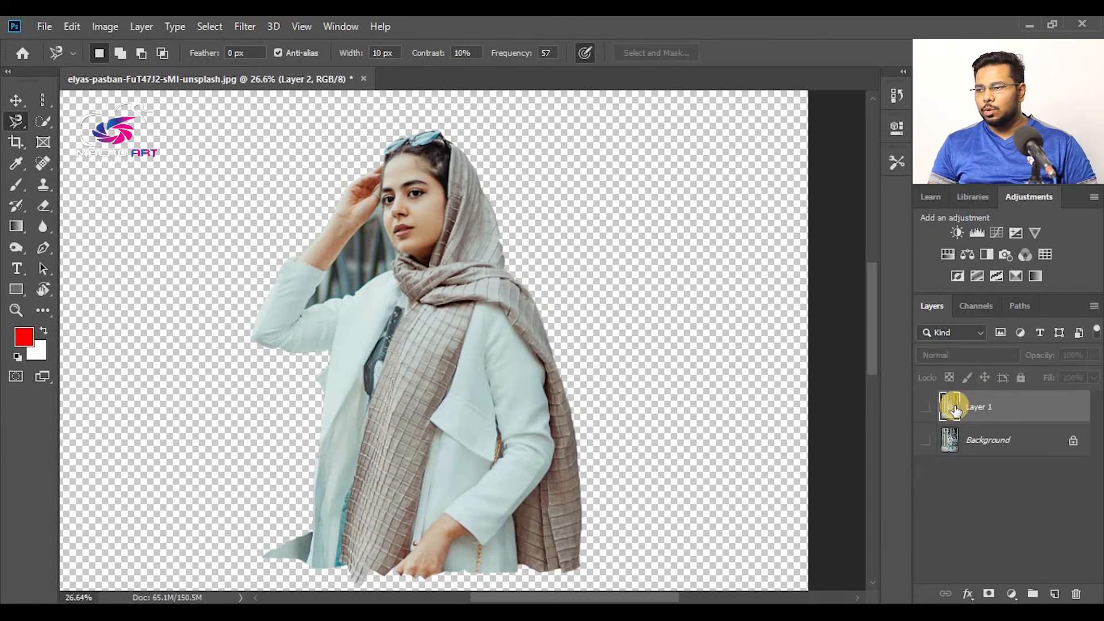
pyautogui.click(925, 407)
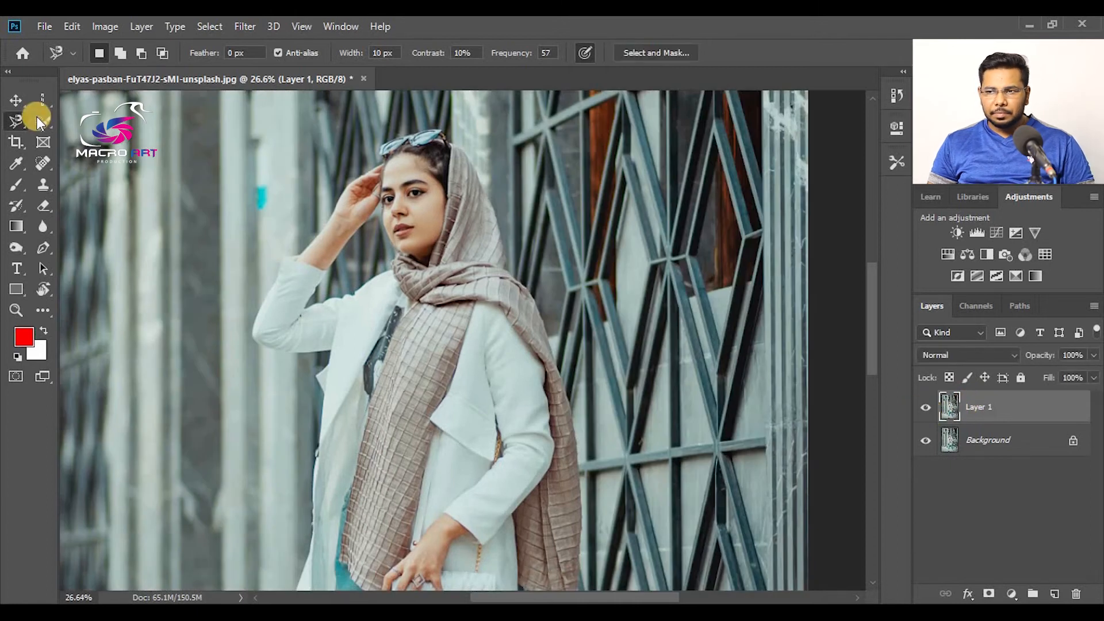
# Select the woman with the Quick Selection tool, brushing over her head, jacket, jeans, raised arm and the hanging scarf end
pyautogui.moveTo(36, 122); pyautogui.dragTo(92, 123)
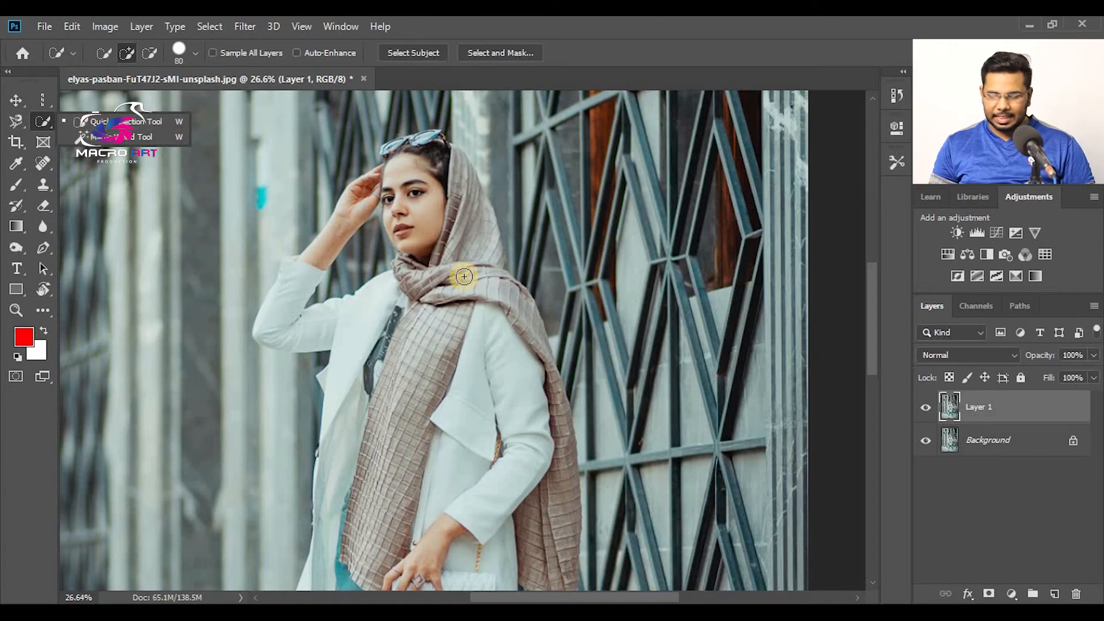
pyautogui.scroll(-3, 460, 276)
pyautogui.scroll(1, 461, 278)
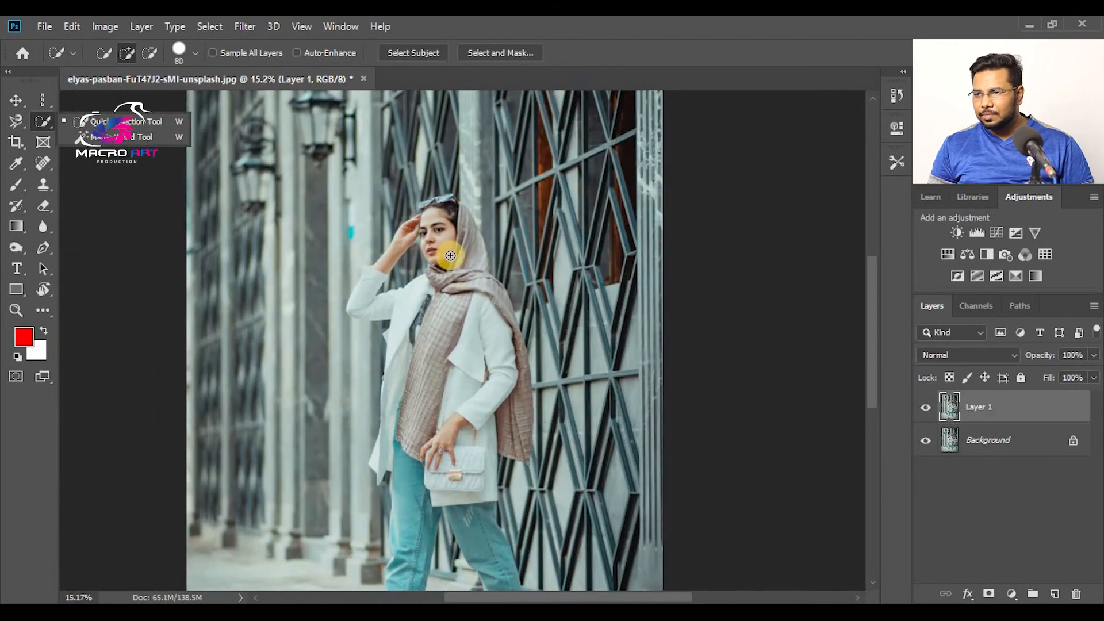
pyautogui.moveTo(436, 215)
pyautogui.mouseDown()
pyautogui.moveTo(480, 417)
pyautogui.moveTo(473, 446)
pyautogui.mouseUp()
pyautogui.moveTo(443, 366)
pyautogui.mouseDown()
pyautogui.moveTo(419, 414)
pyautogui.moveTo(433, 337)
pyautogui.moveTo(402, 305)
pyautogui.moveTo(408, 501)
pyautogui.moveTo(451, 505)
pyautogui.moveTo(479, 559)
pyautogui.moveTo(419, 552)
pyautogui.moveTo(410, 579)
pyautogui.moveTo(455, 224)
pyautogui.moveTo(464, 248)
pyautogui.moveTo(366, 305)
pyautogui.moveTo(391, 252)
pyautogui.moveTo(375, 301)
pyautogui.mouseUp()
pyautogui.moveTo(511, 410); pyautogui.dragTo(522, 437)
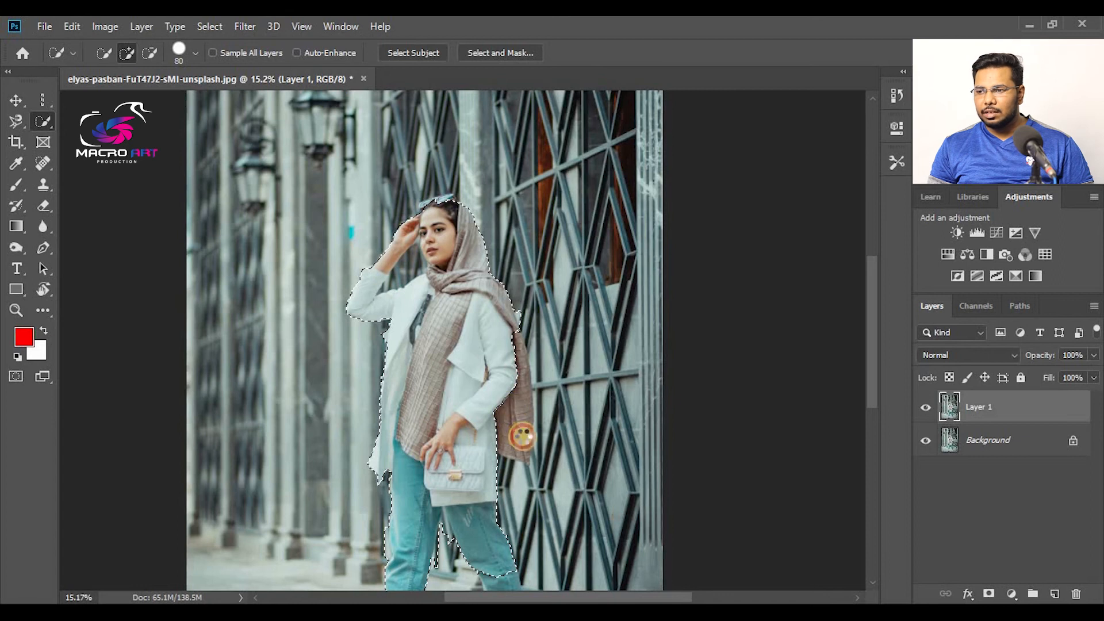
pyautogui.click(513, 411)
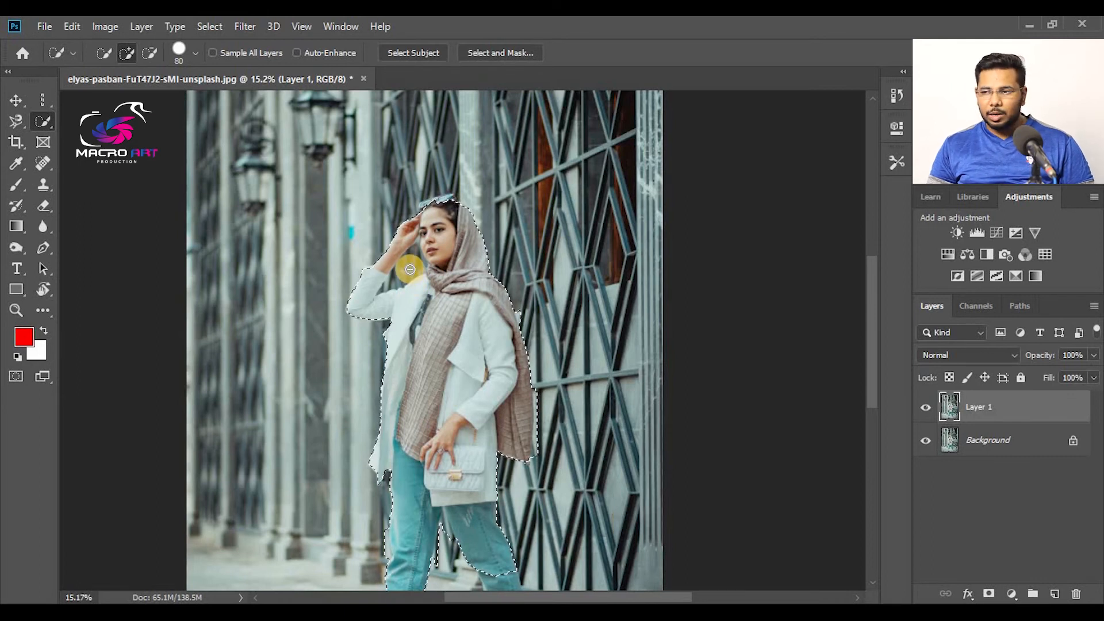
pyautogui.press('alt')
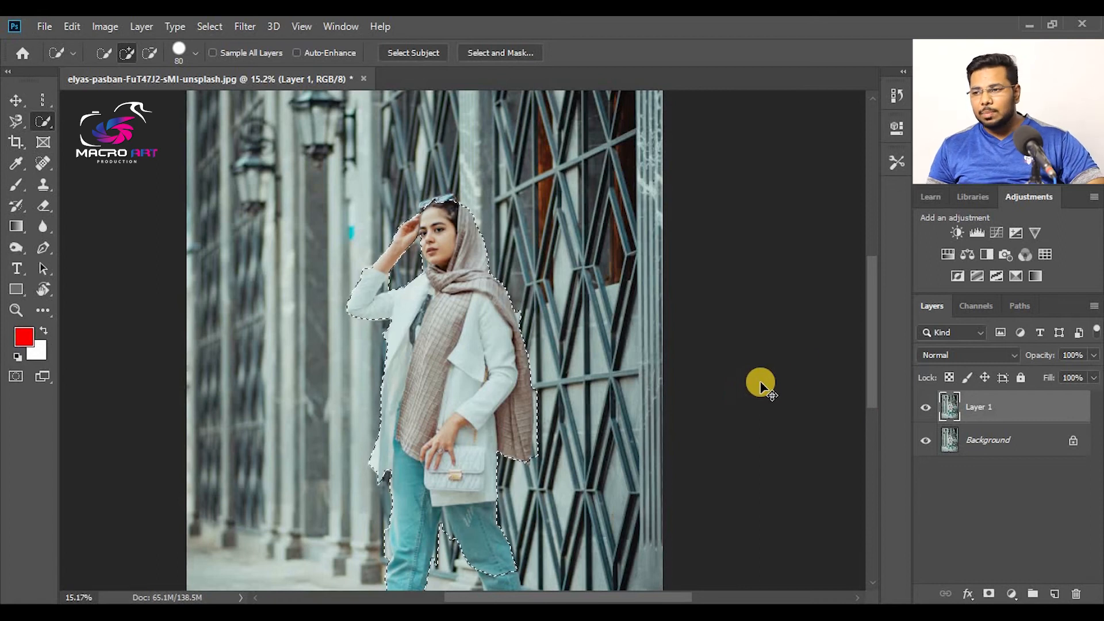
# Copy the quick-selected woman to a new layer, hide Background and Layer 1, and inspect the cutout's edges
pyautogui.hotkey('ctrl', 'j')
pyautogui.click(925, 472)
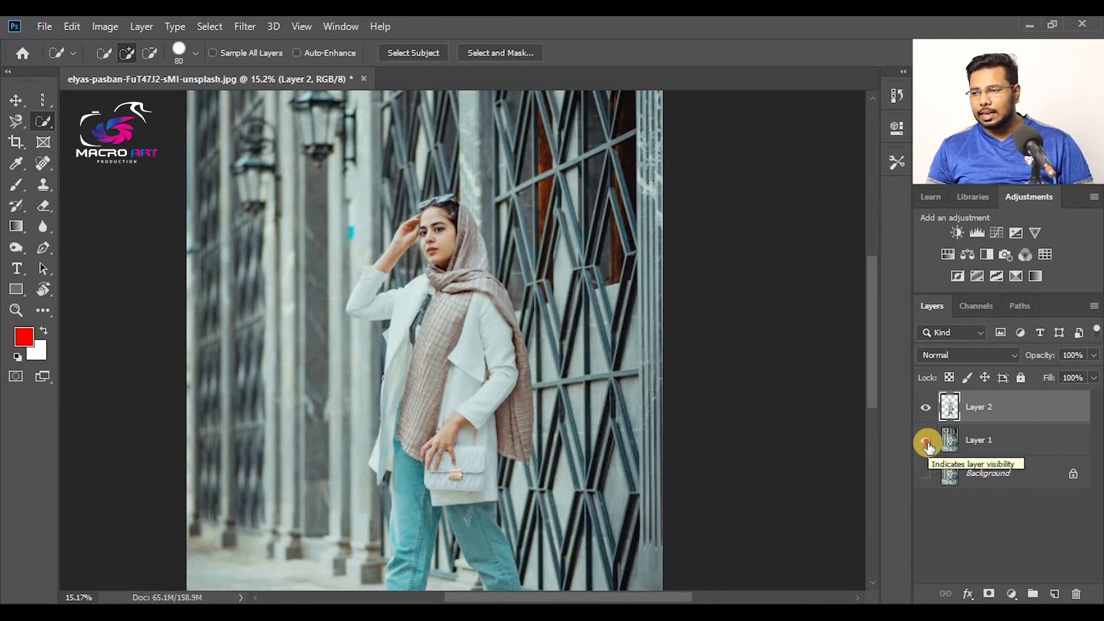
pyautogui.click(926, 441)
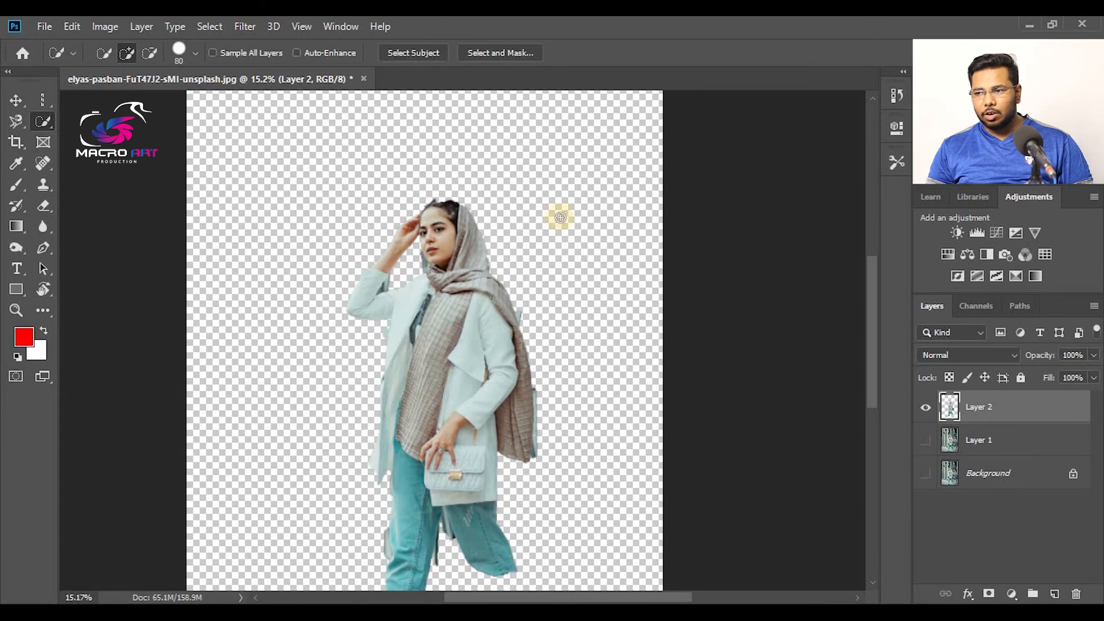
pyautogui.scroll(3, 429, 228)
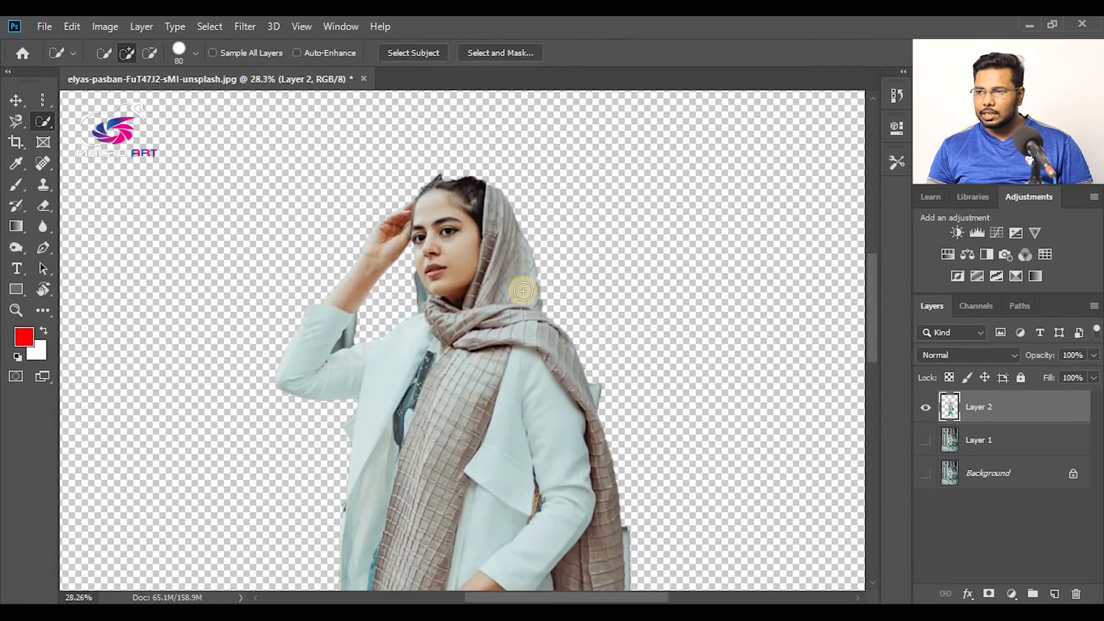
pyautogui.scroll(2, 563, 375)
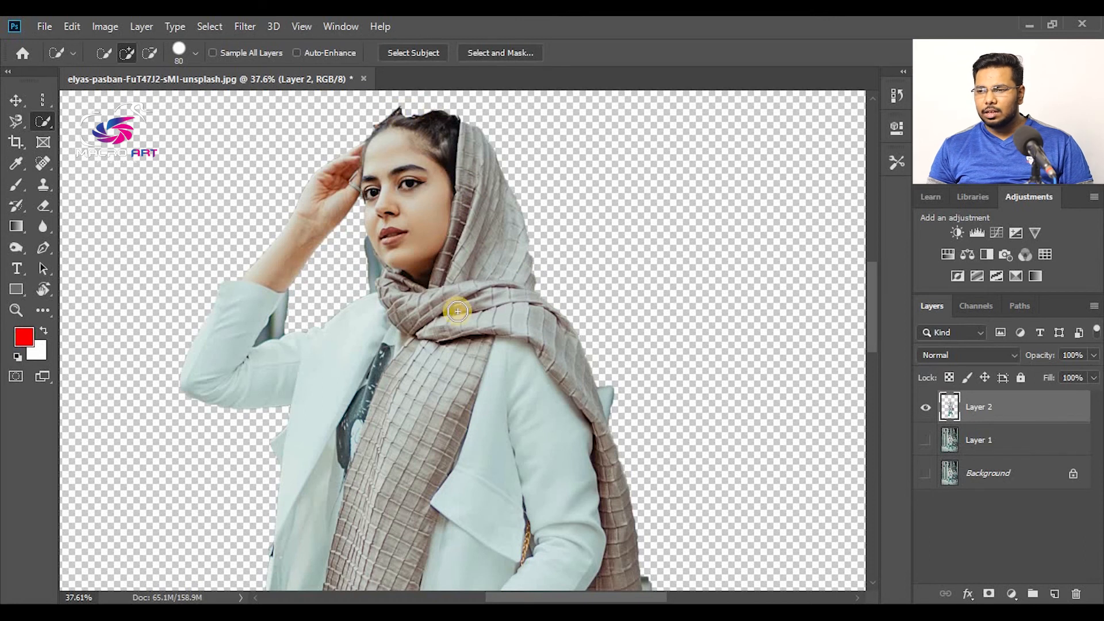
pyautogui.scroll(-4, 458, 316)
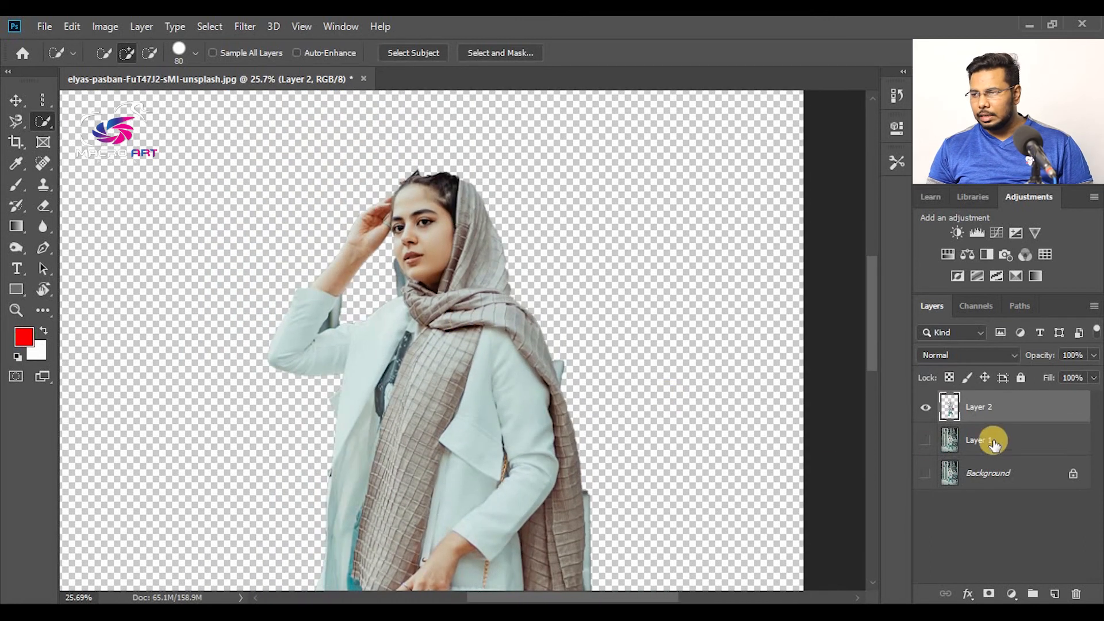